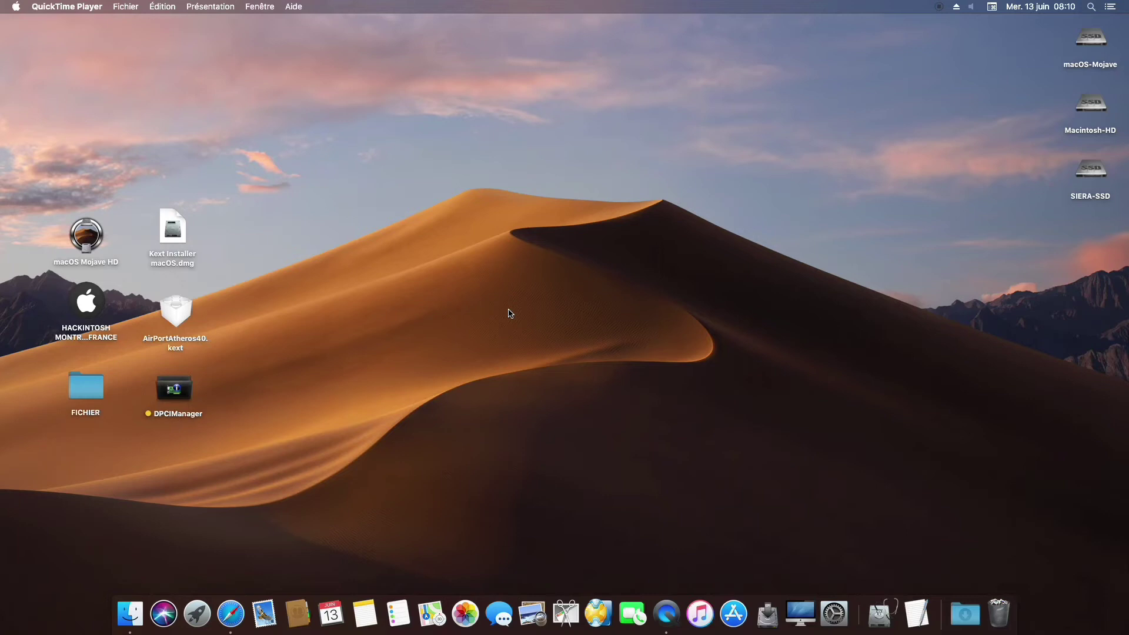
mouse_move(393, 148)
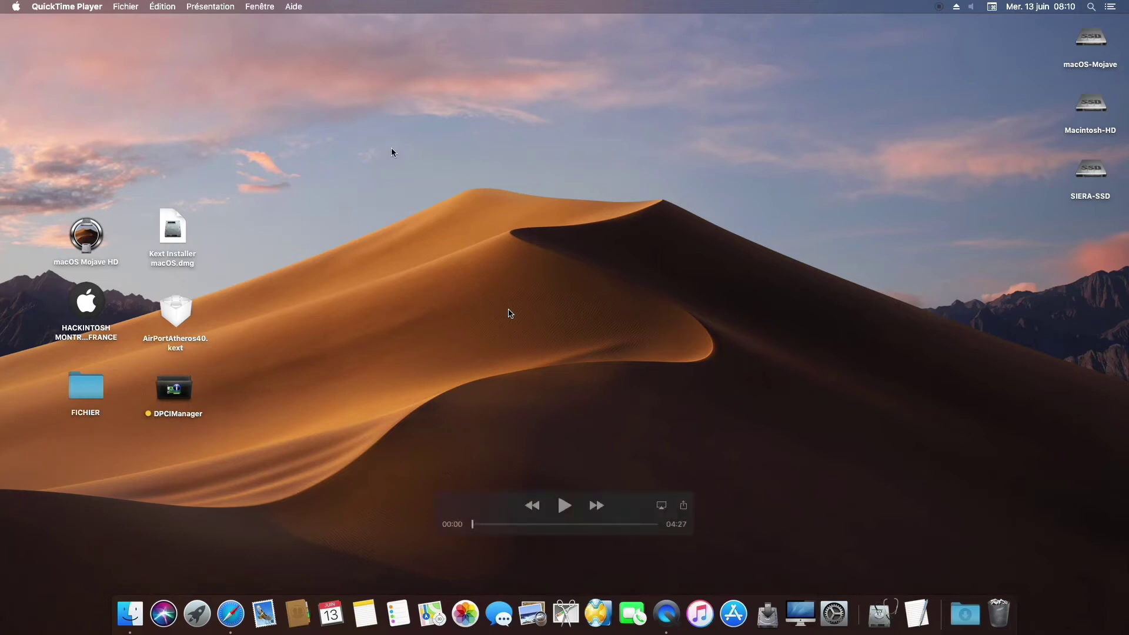
click(565, 505)
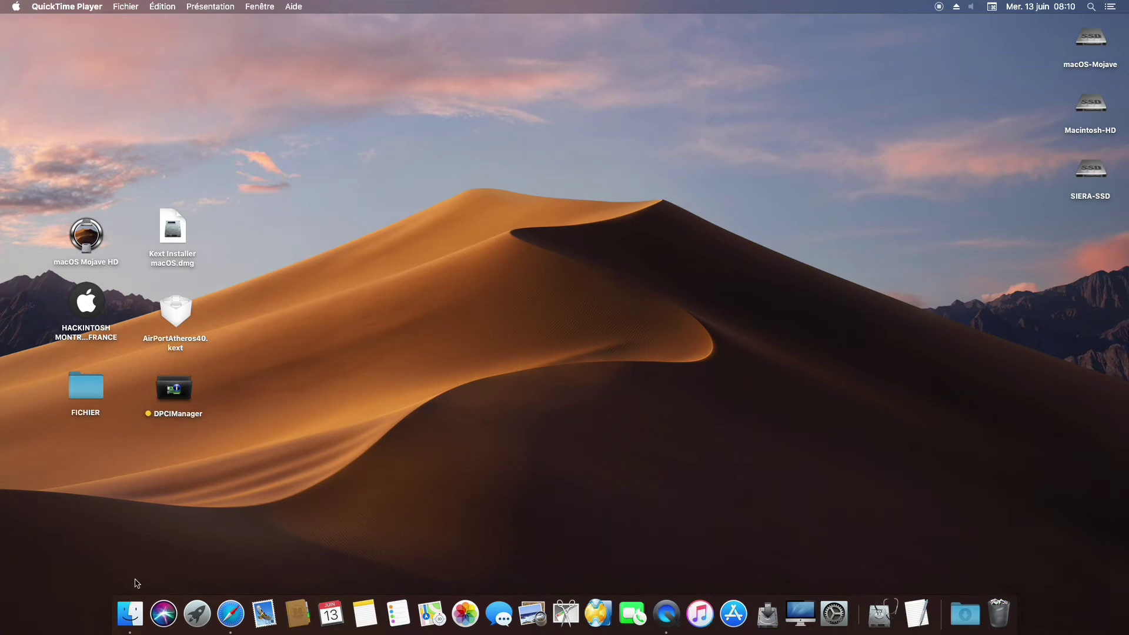
Step: Launch the DPCIManager app from its desktop folder and close the folder window
click(183, 394)
double_click(182, 394)
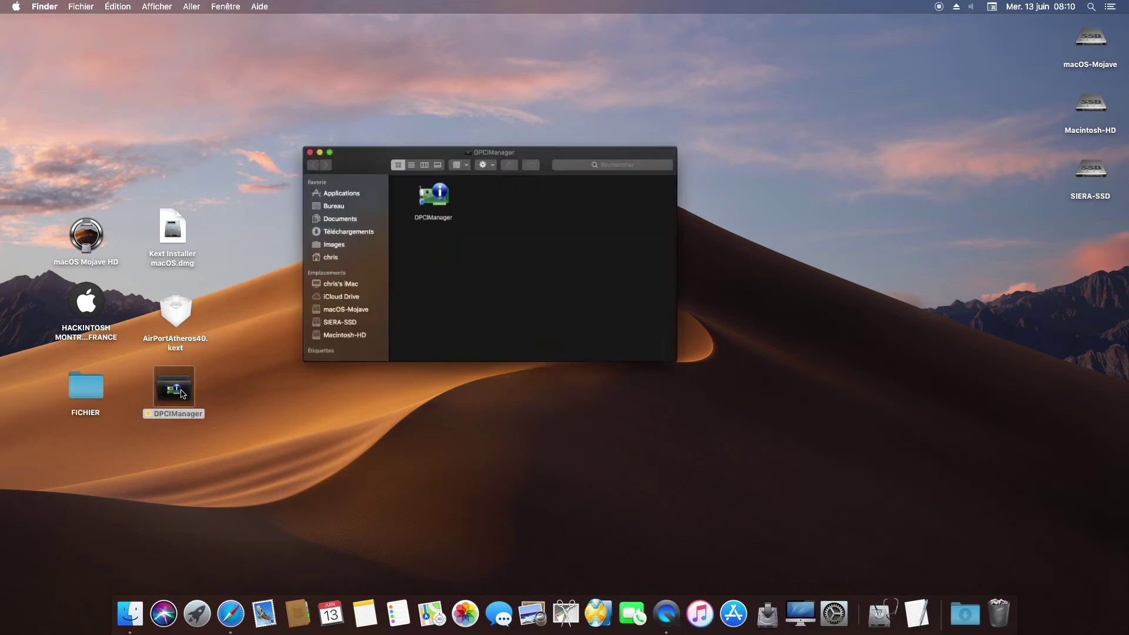
click(504, 150)
double_click(504, 150)
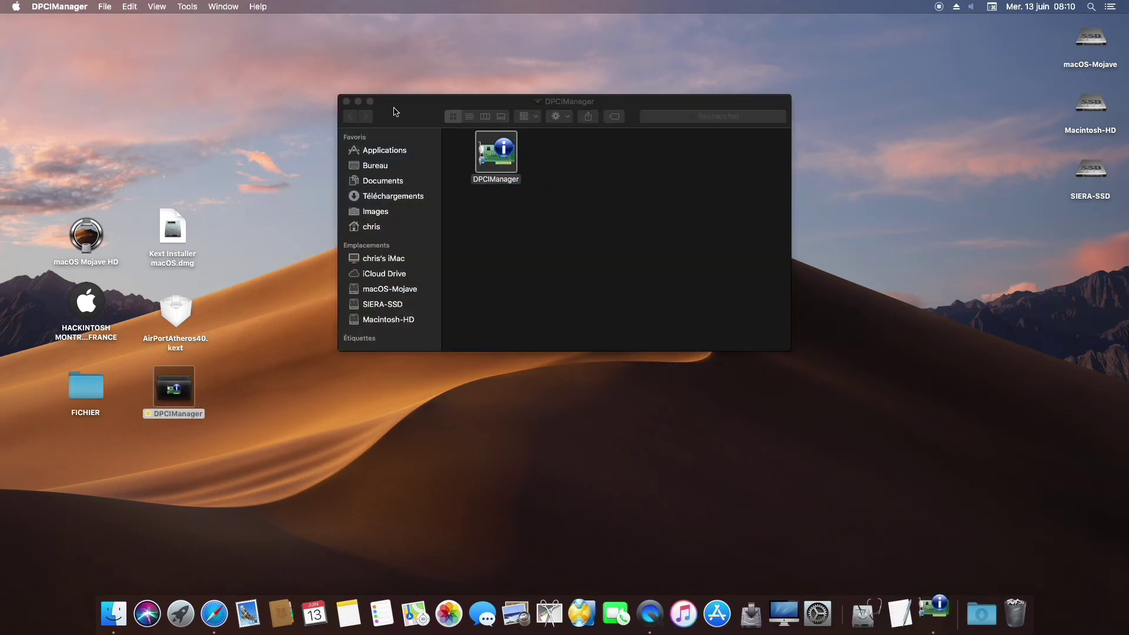
click(347, 101)
drag(434, 179, 439, 149)
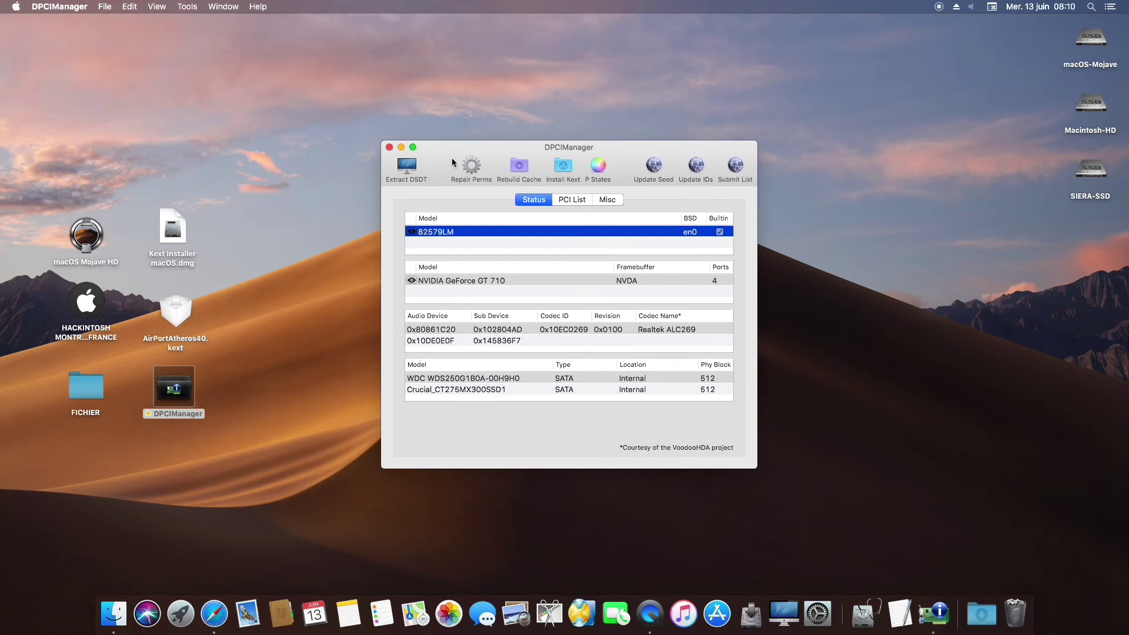
Step: Look up the wireless network adapter in the PCI device list with full device names readable, and close the DPCIManager window
click(569, 200)
scroll(492, 413, down, 2)
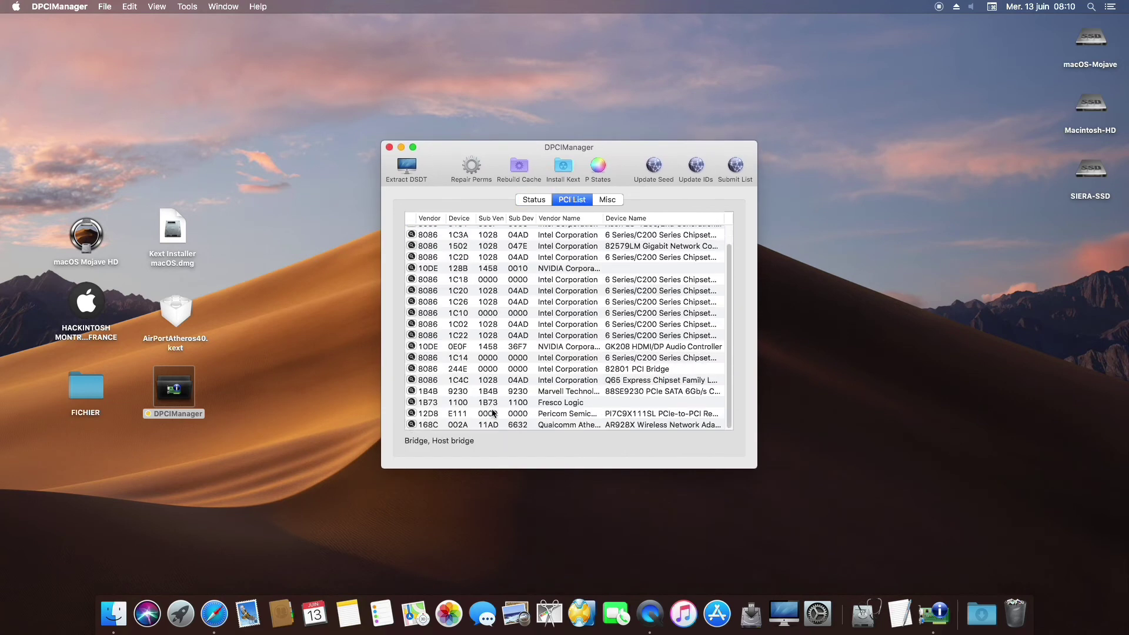
click(555, 425)
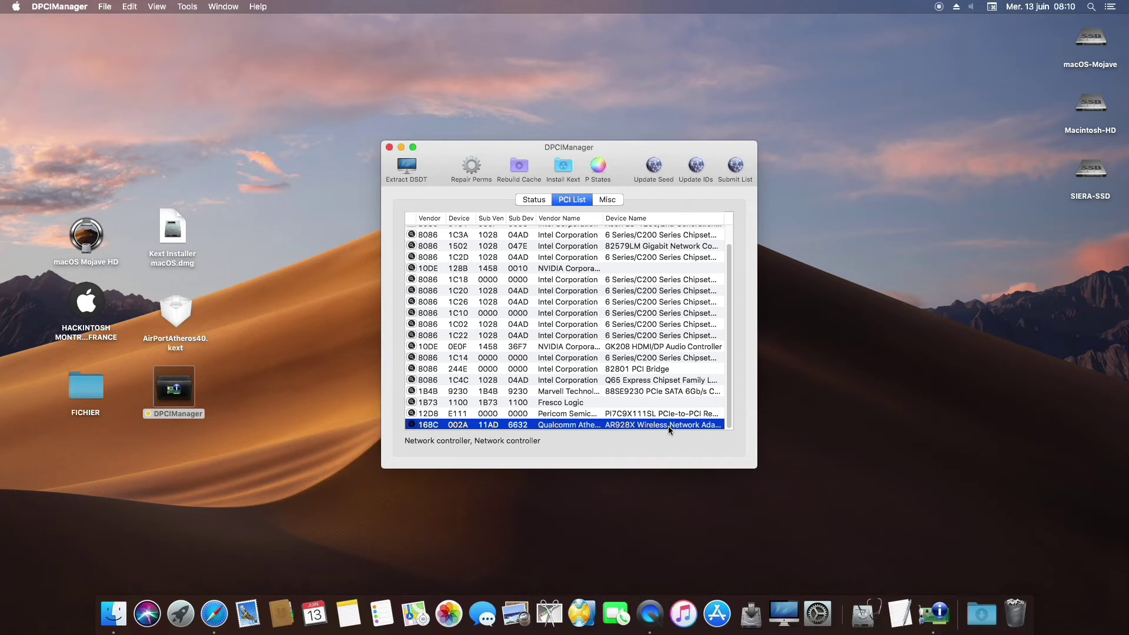
drag(755, 466, 895, 485)
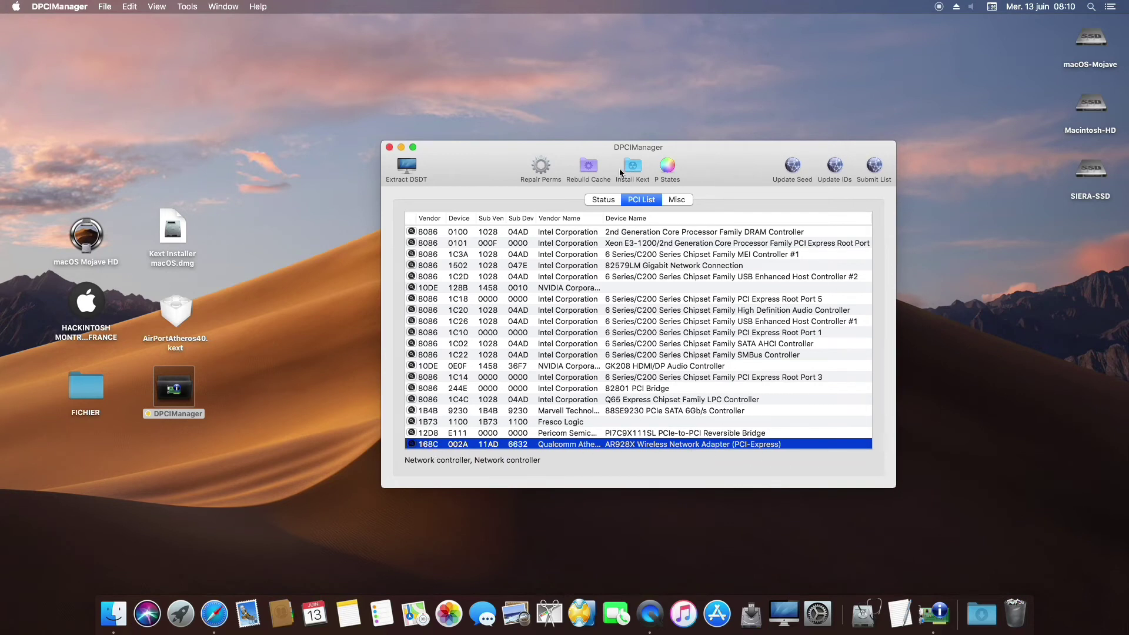
click(390, 148)
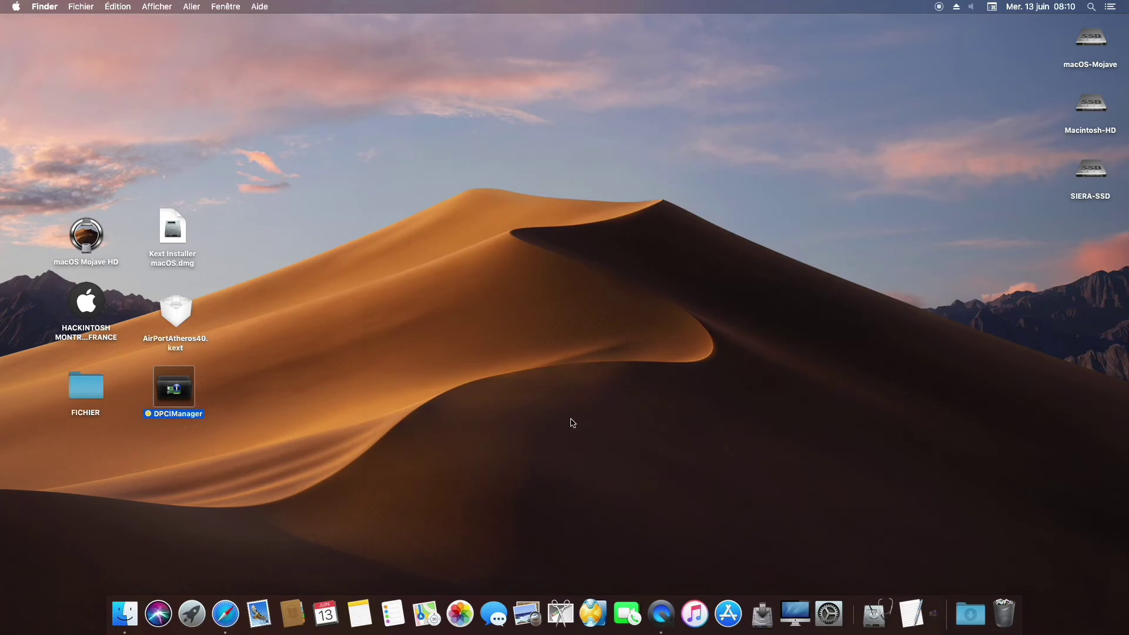
Step: Check in the Network preferences which interfaces a new service can use, without creating one, and close System Preferences
click(834, 613)
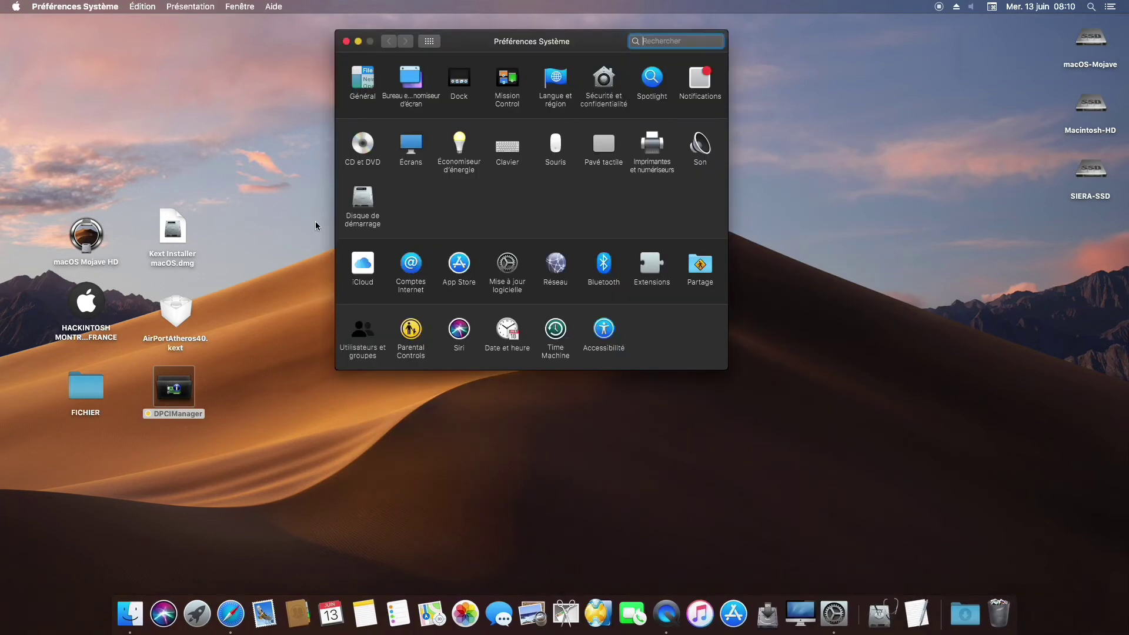
click(557, 263)
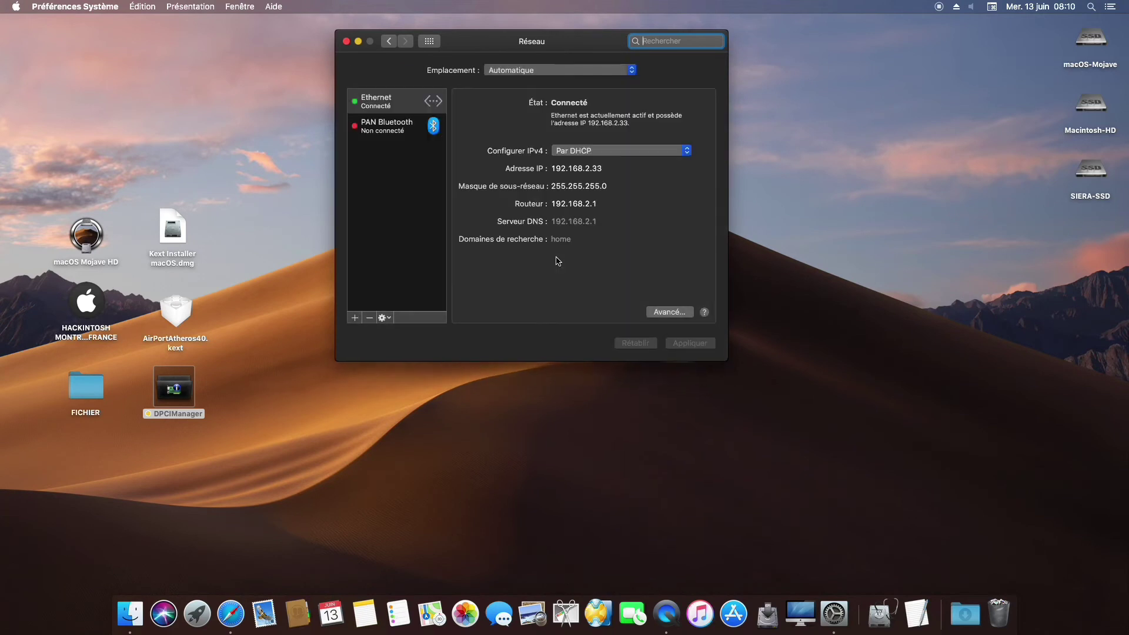
click(355, 317)
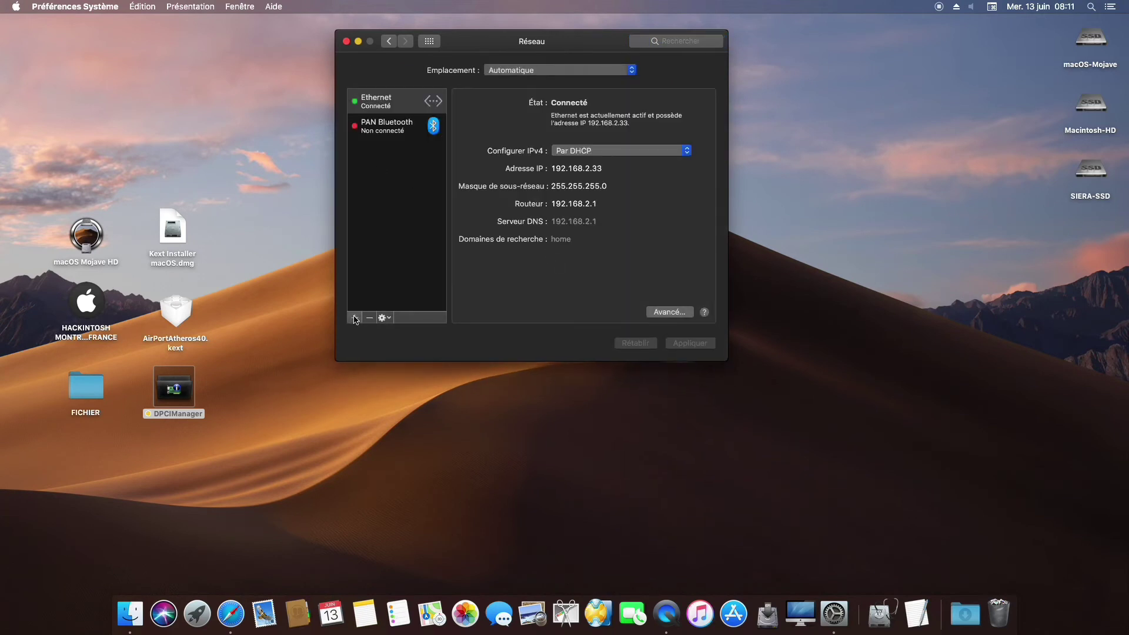
click(545, 96)
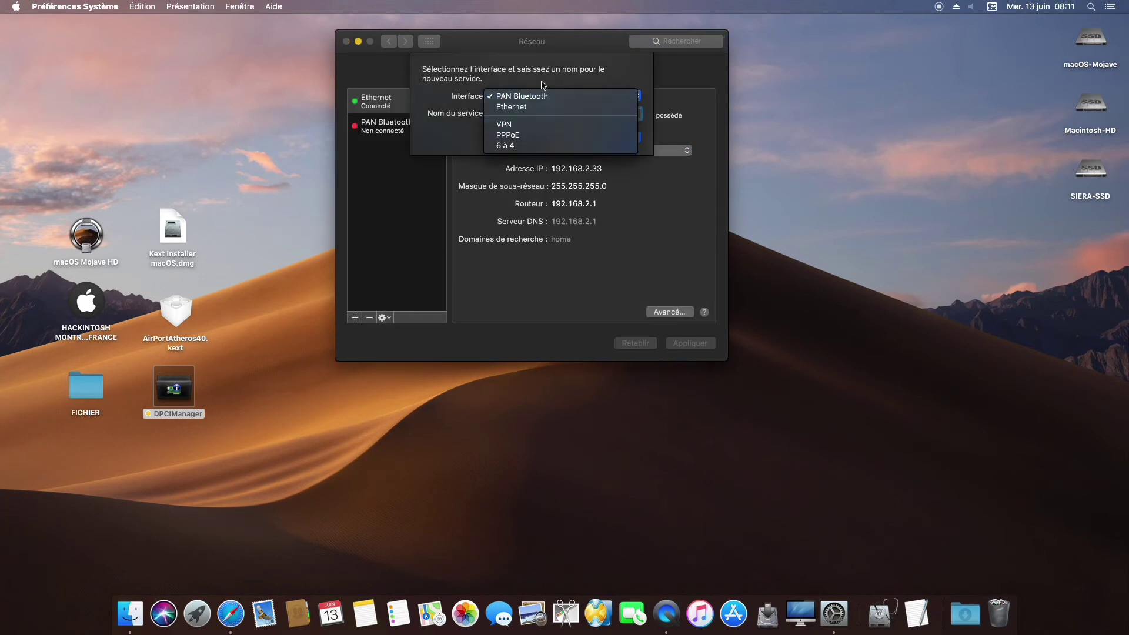
click(413, 252)
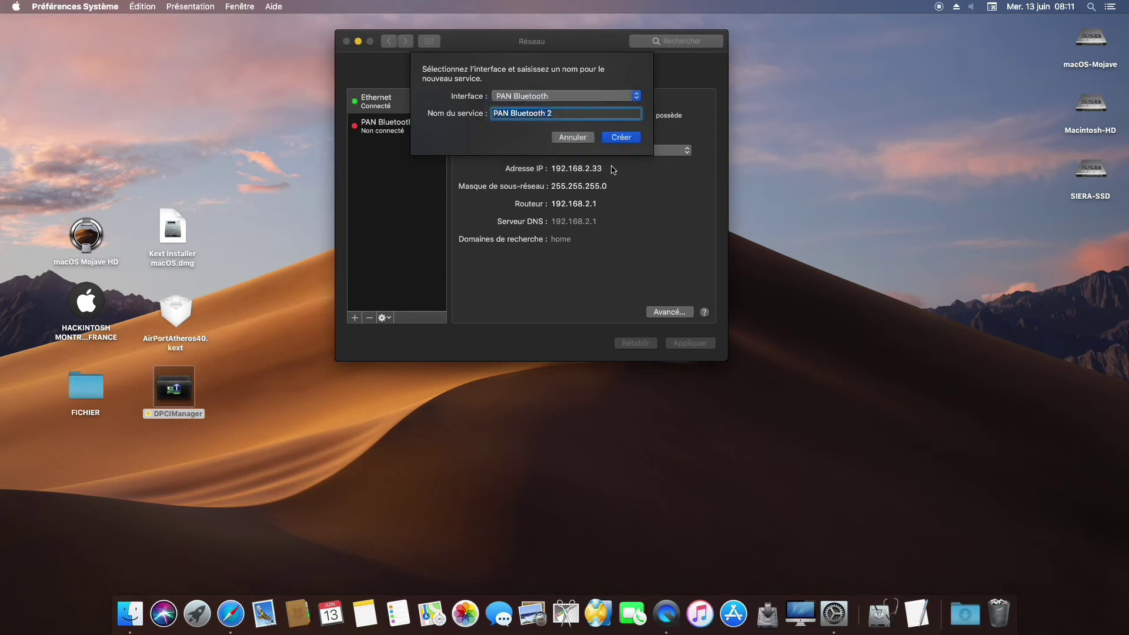
click(573, 137)
click(347, 41)
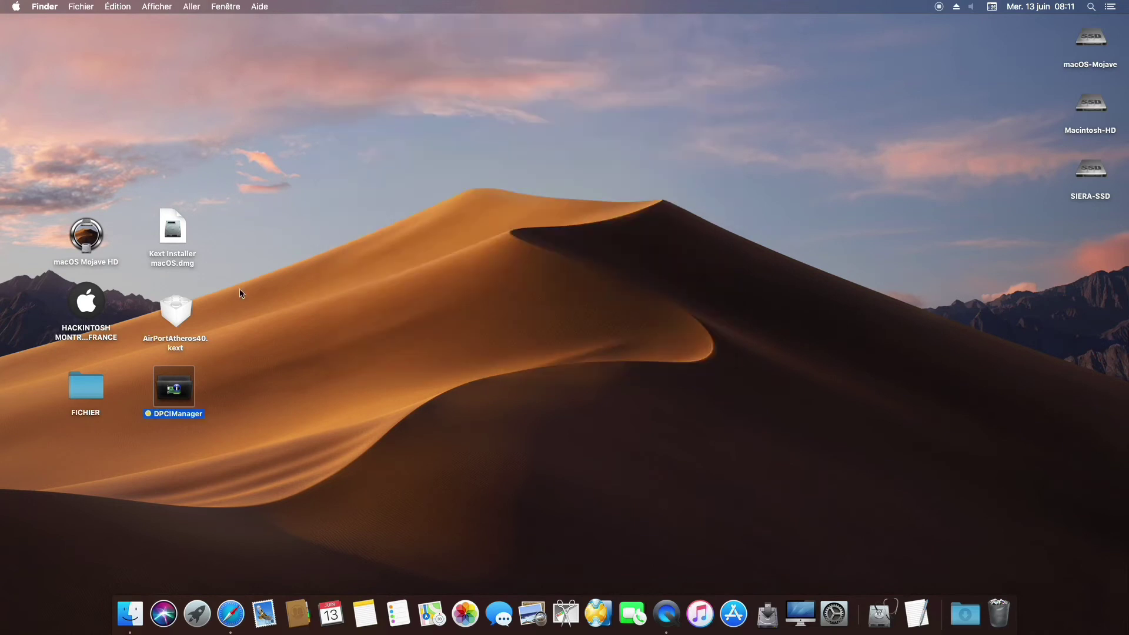
Step: Copy Kext-Installer-macOS from the Kext Installer macOS.dmg disk image to the desktop and eject the mounted image
click(173, 235)
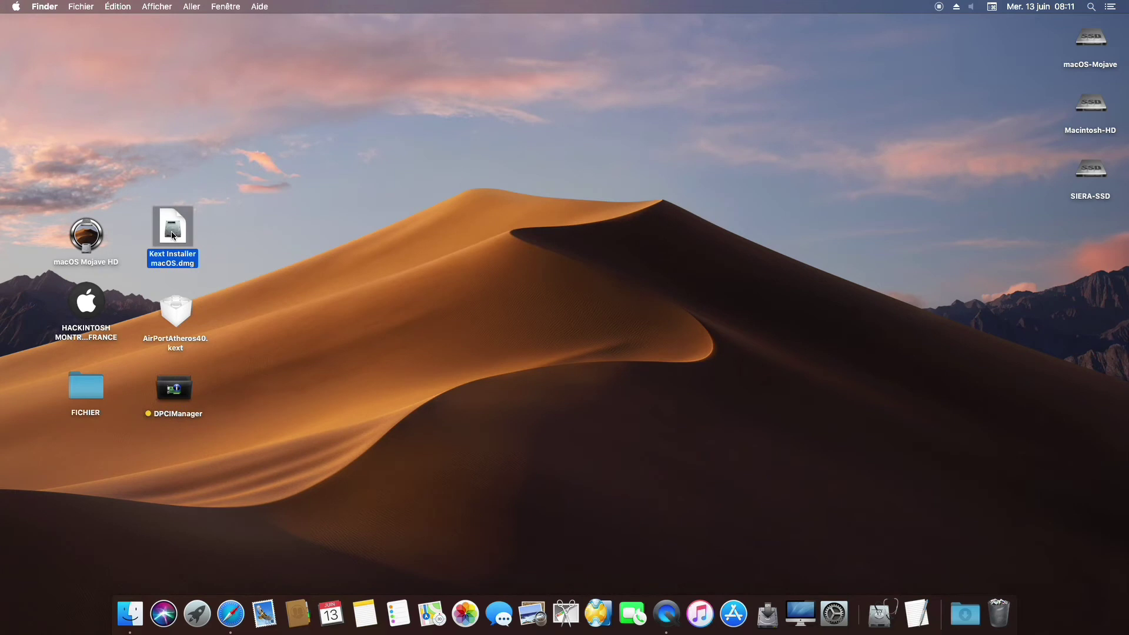
double_click(172, 232)
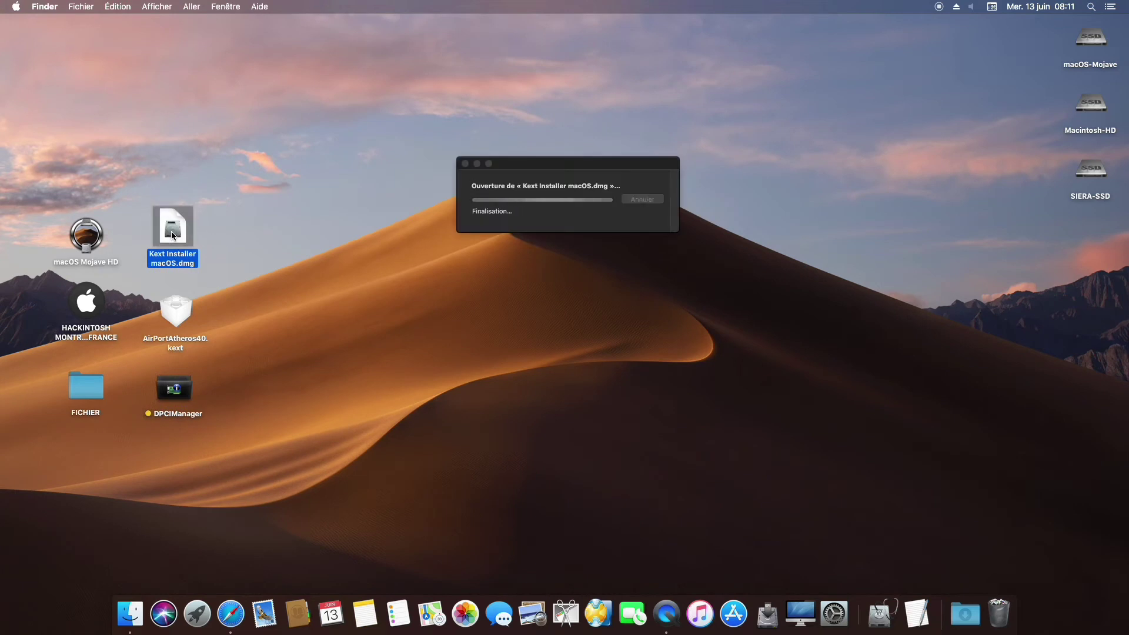
drag(461, 250, 739, 253)
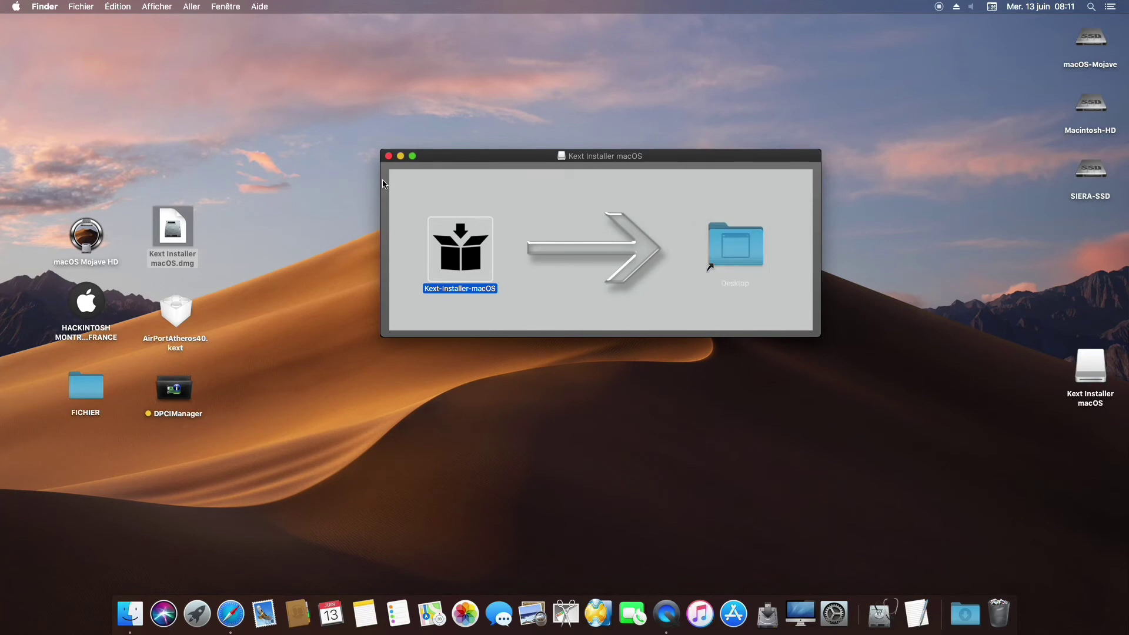
click(389, 157)
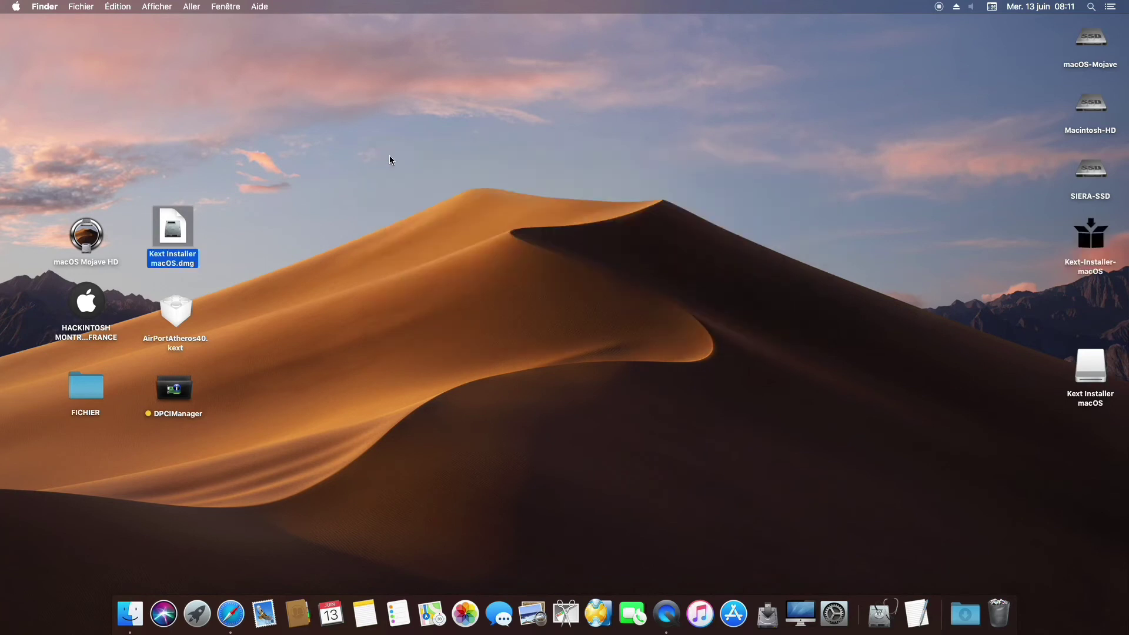
right_click(1098, 365)
click(1000, 389)
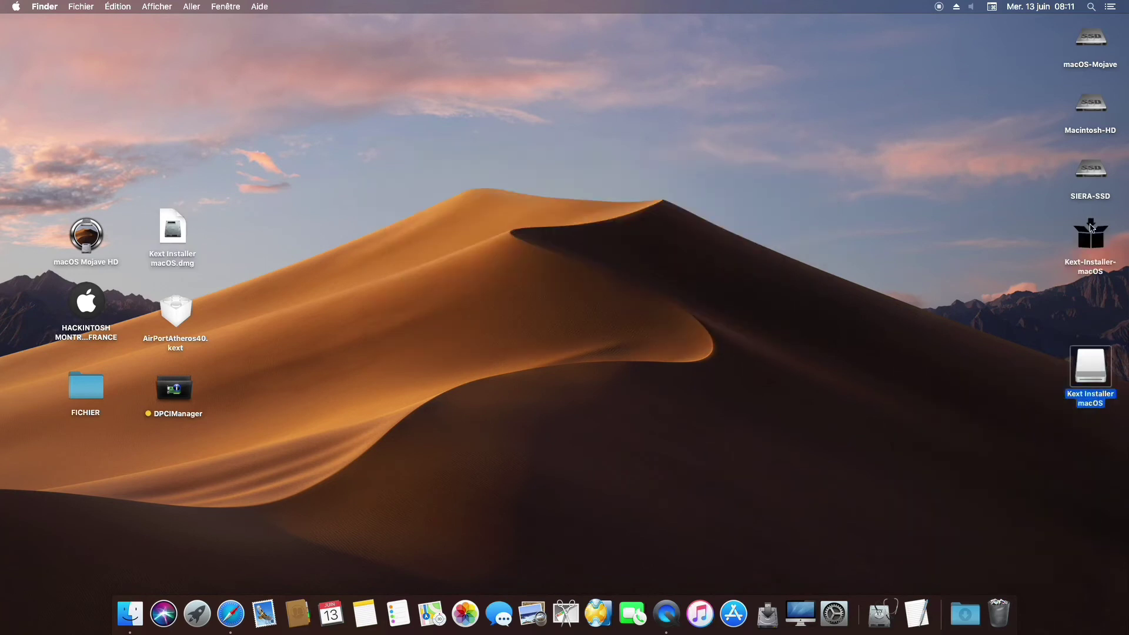
Step: Place Kext-Installer-macOS beside the Kext Installer macOS.dmg file on the desktop and launch it, approving its opening
drag(1092, 236, 249, 228)
double_click(250, 228)
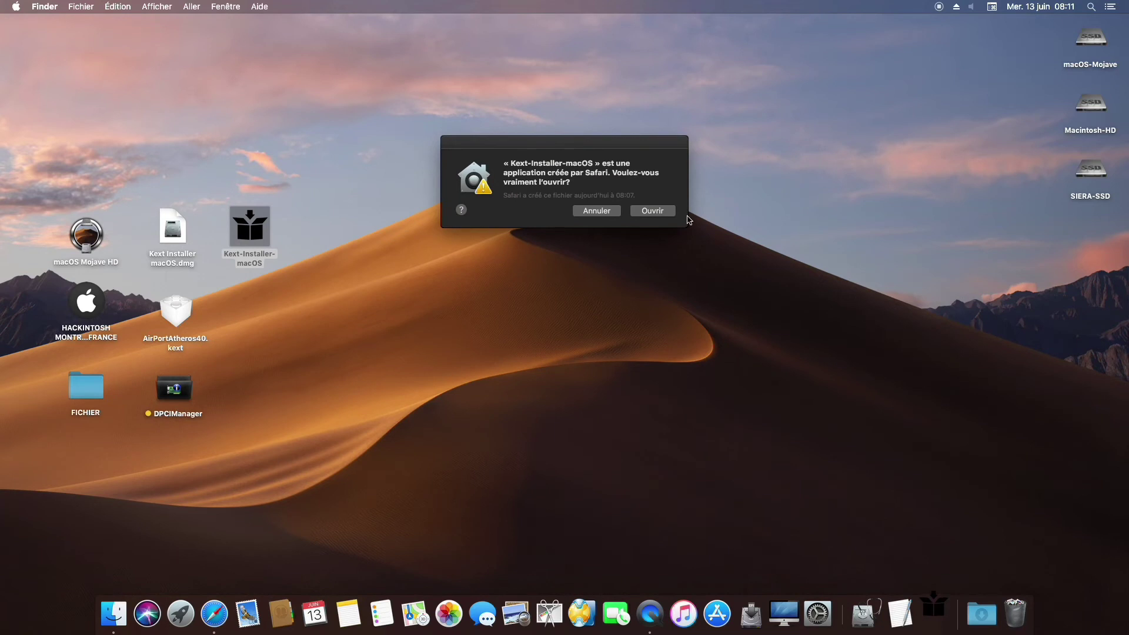
key(Return)
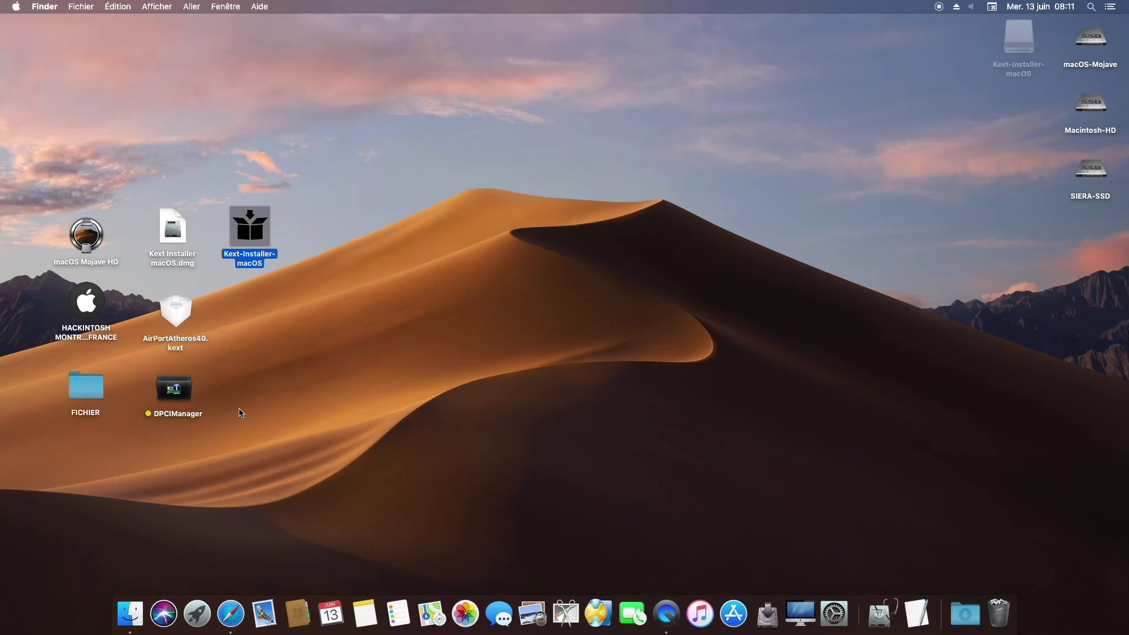
Step: Load AirPortAtheros40.kext from the desktop into Kext-Installer-macOS and review the installer's welcome message
click(146, 339)
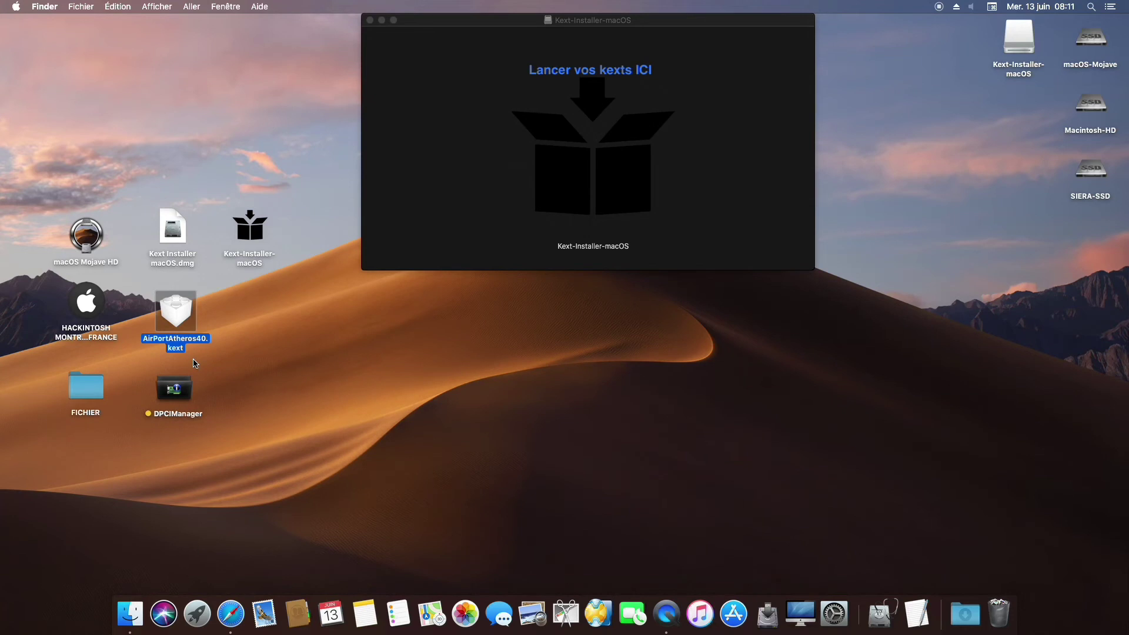
drag(183, 315, 583, 212)
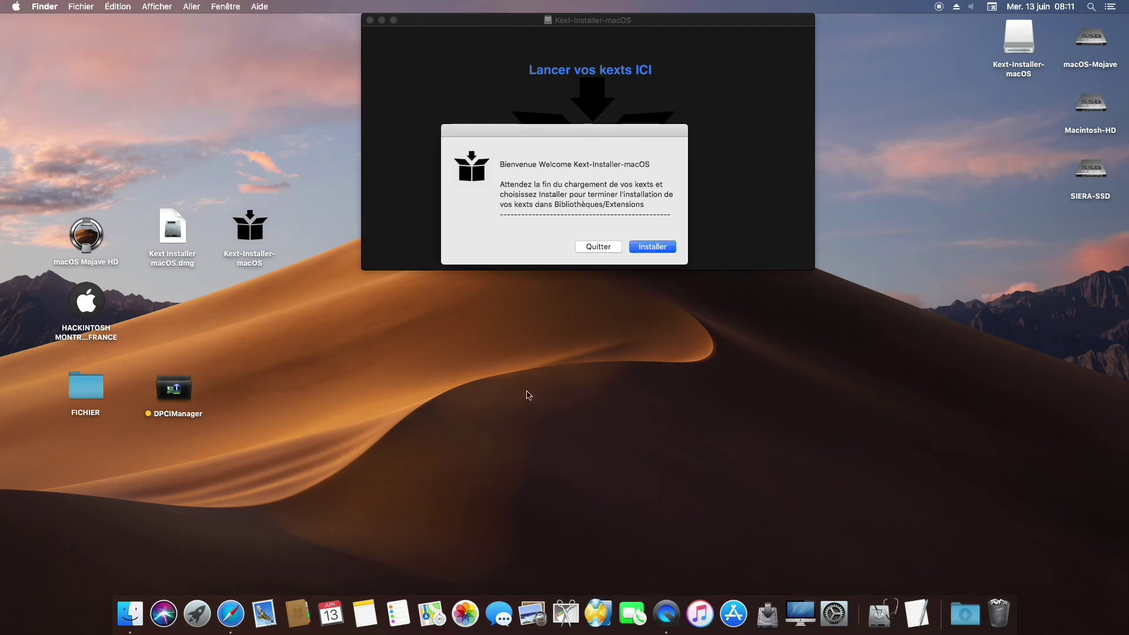
drag(499, 184, 621, 194)
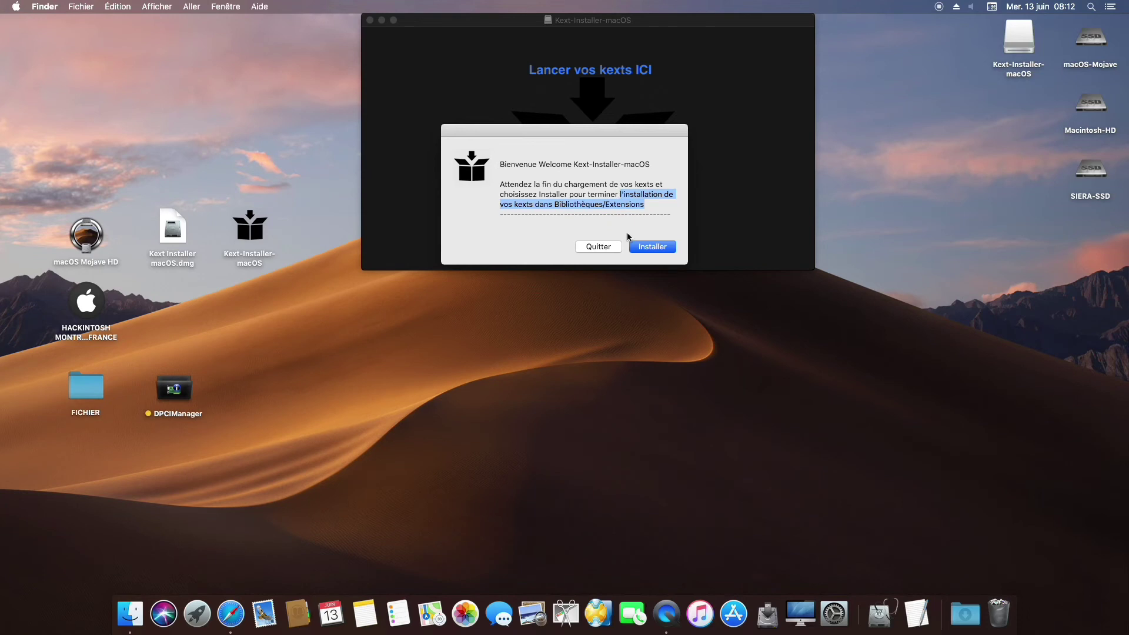
click(651, 207)
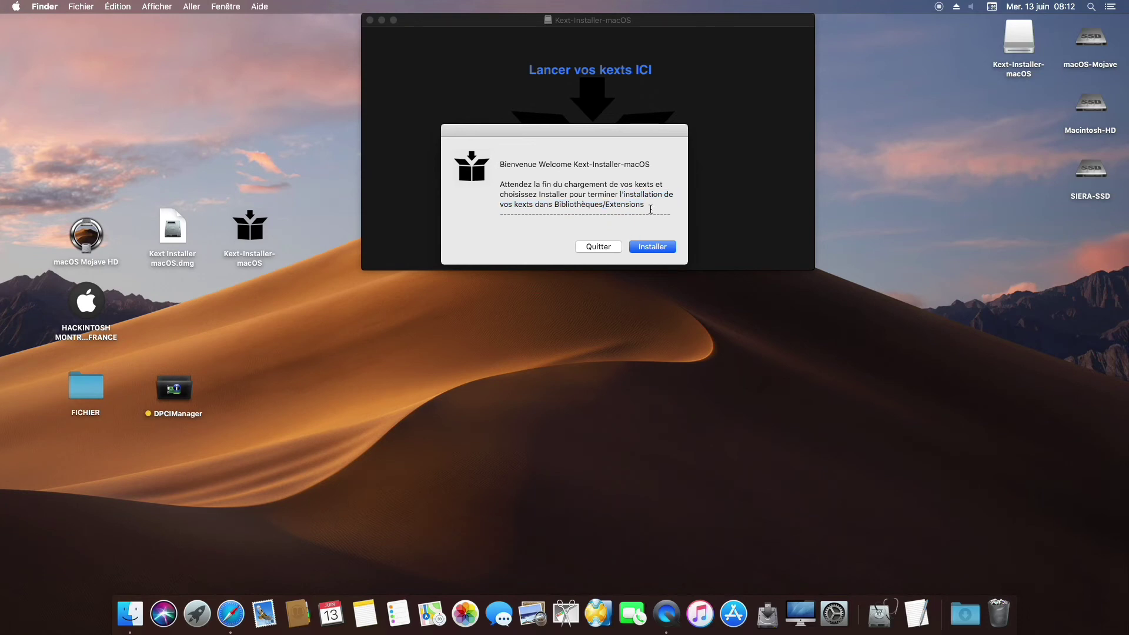
Step: Install the loaded kext into the system extensions and authorize the changes with the account password
click(656, 247)
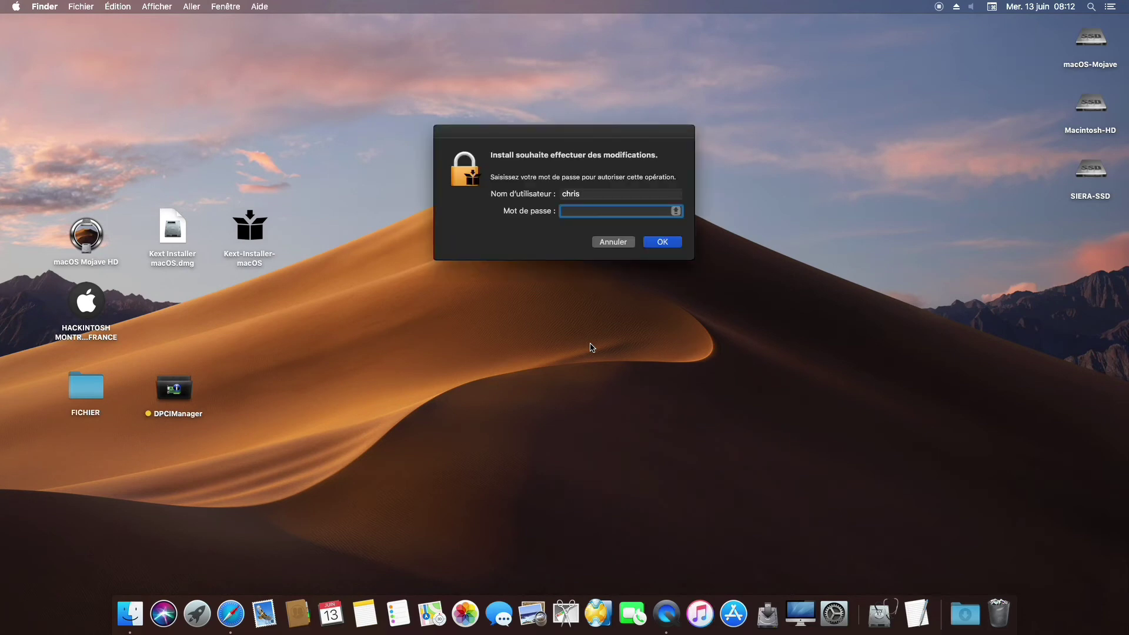
text(******)
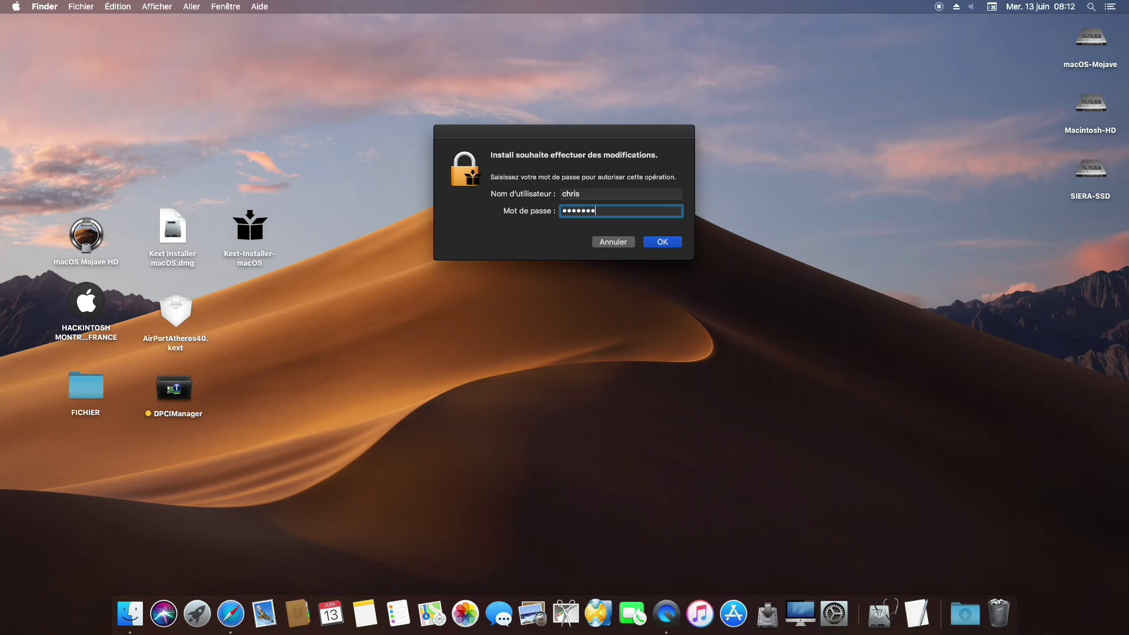
key(Return)
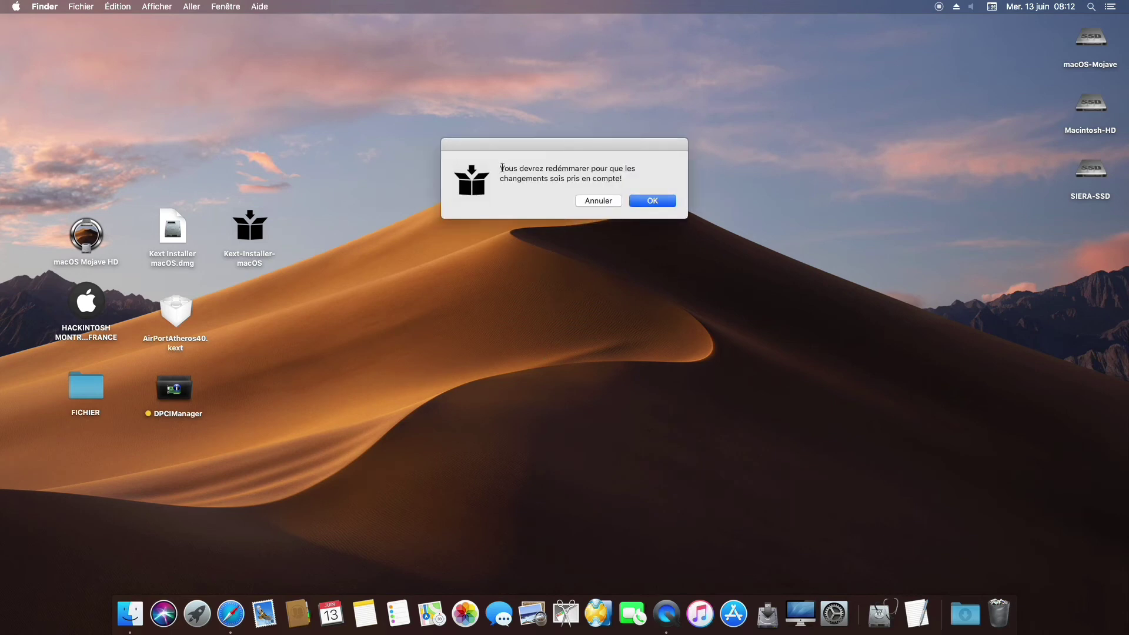
Step: Accept the installer's restart notice and let the computer restart to apply the kext installation
drag(500, 169, 633, 176)
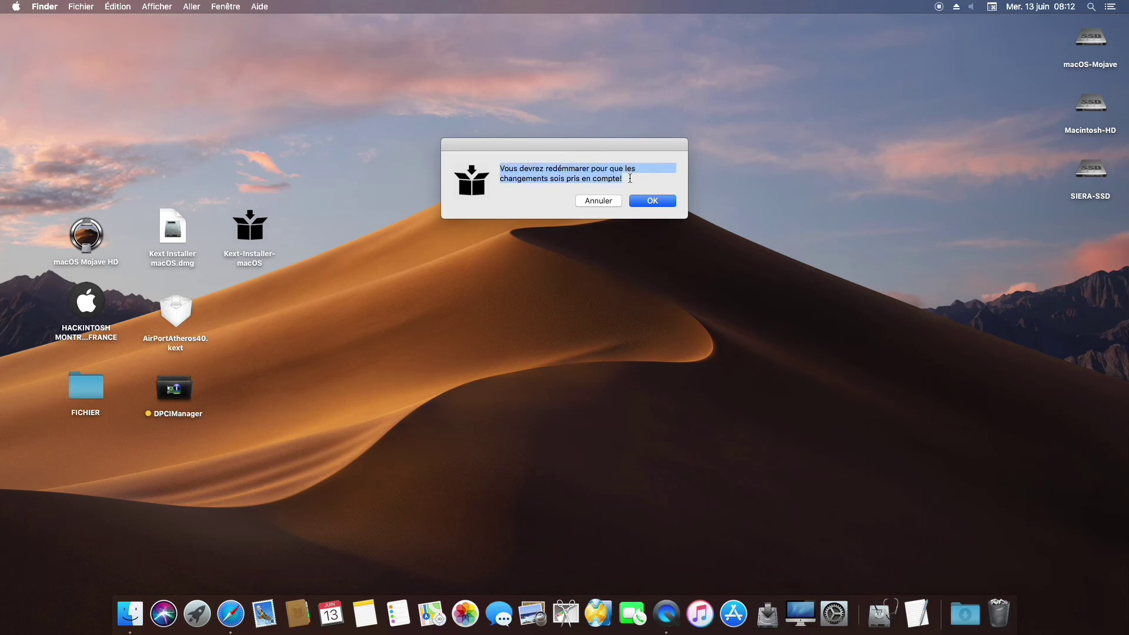
click(629, 178)
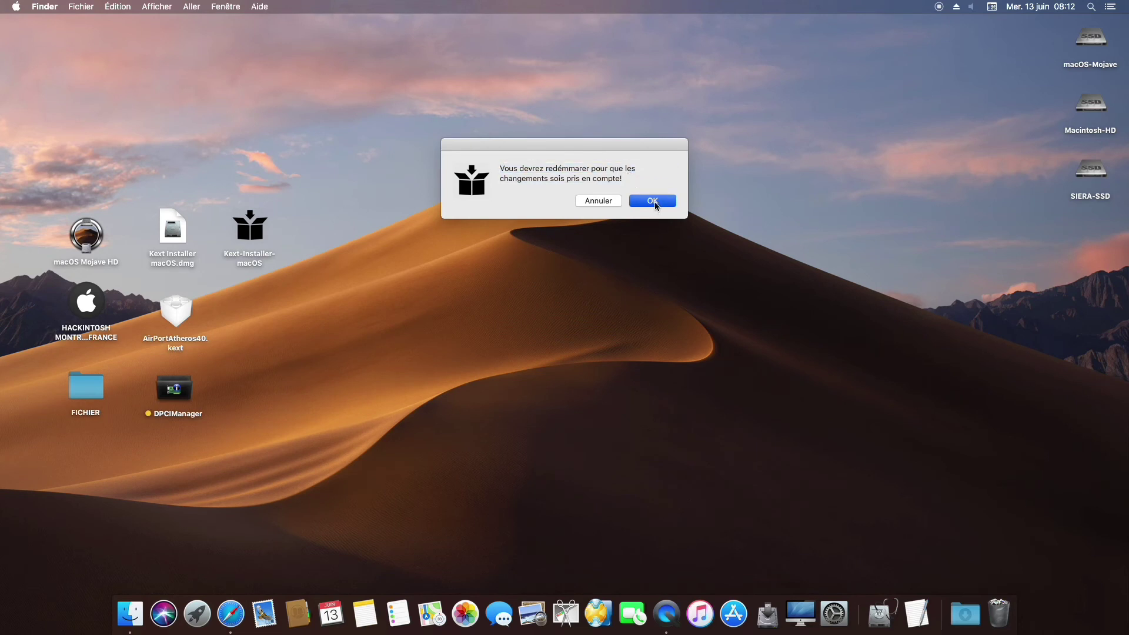
click(652, 202)
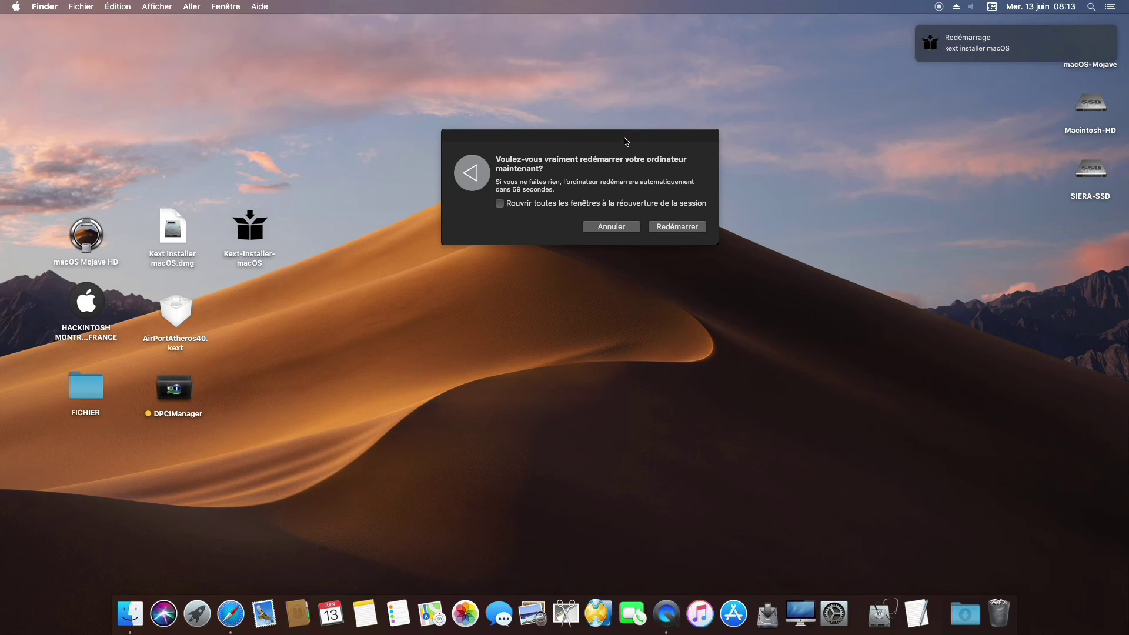
drag(627, 142, 628, 153)
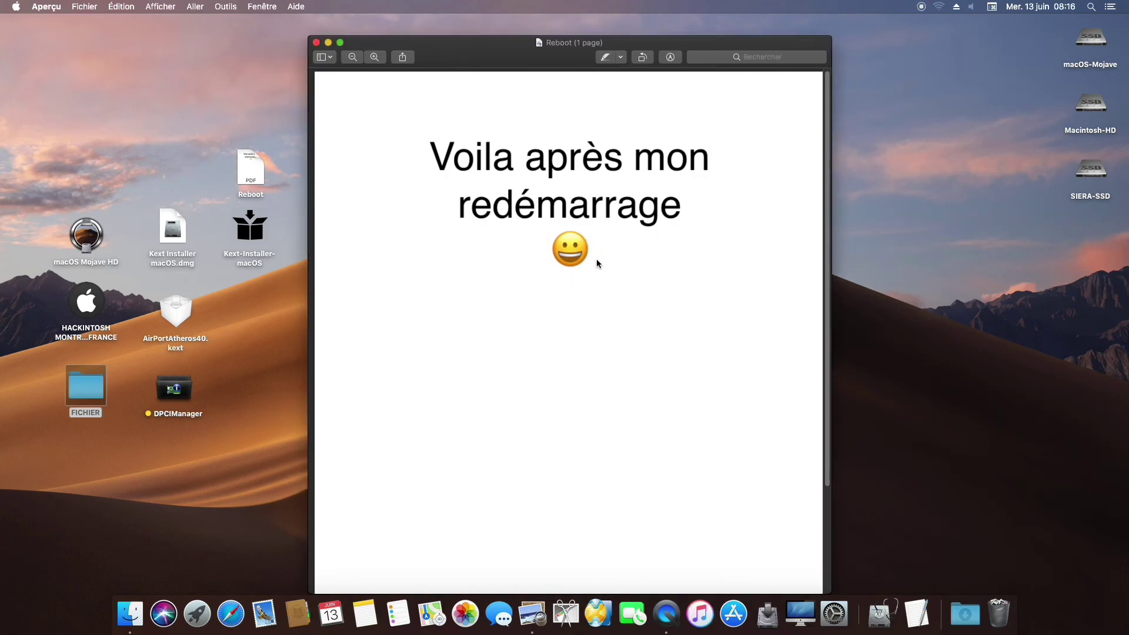
drag(428, 150, 681, 206)
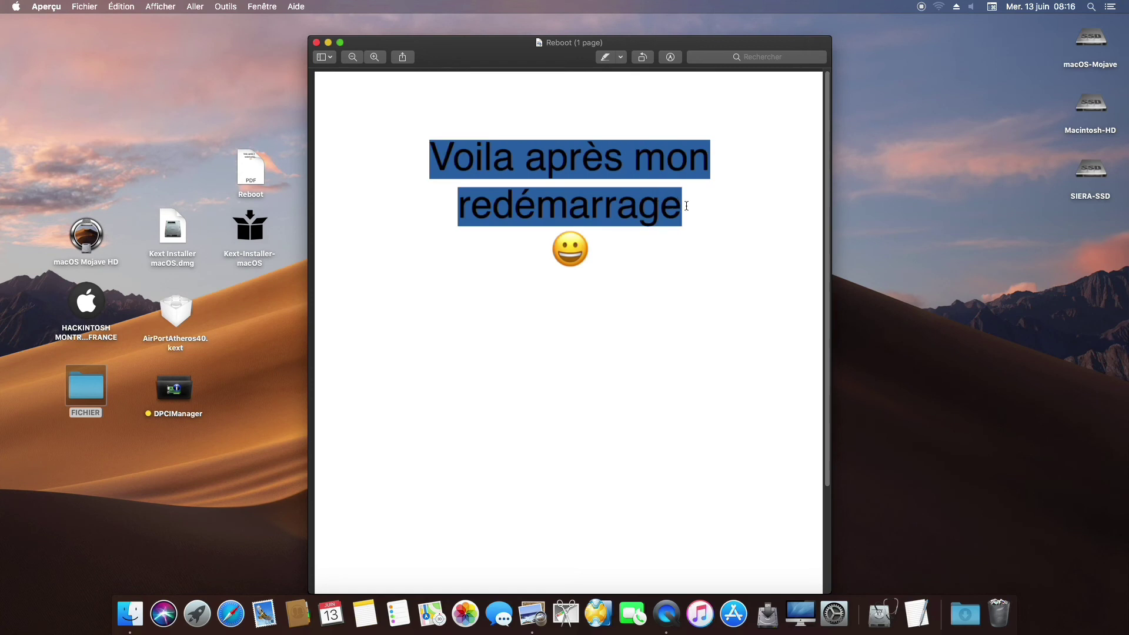
click(605, 249)
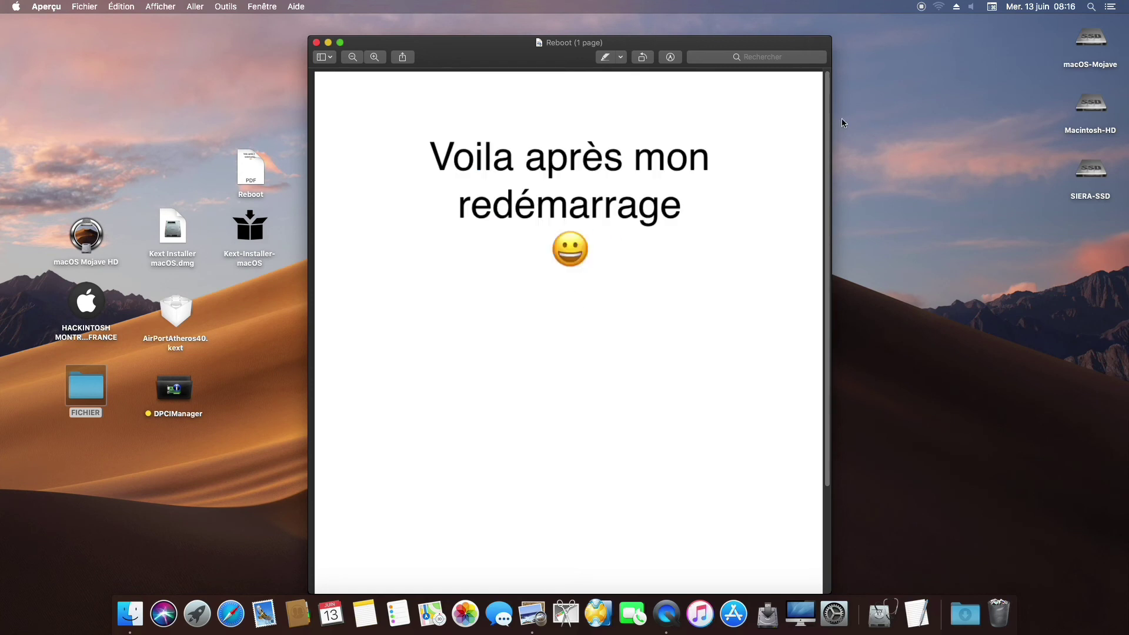
Step: Connect to the BELL-Hackintosh Wi-Fi network, entering its WPA2 password and keeping the network remembered
click(938, 6)
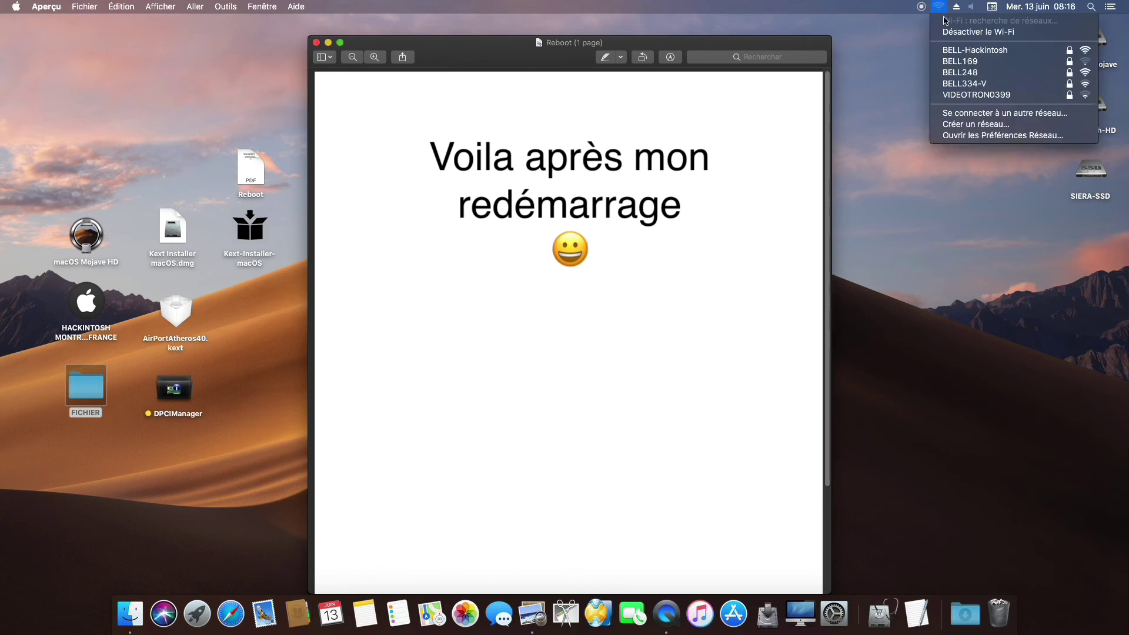
click(961, 51)
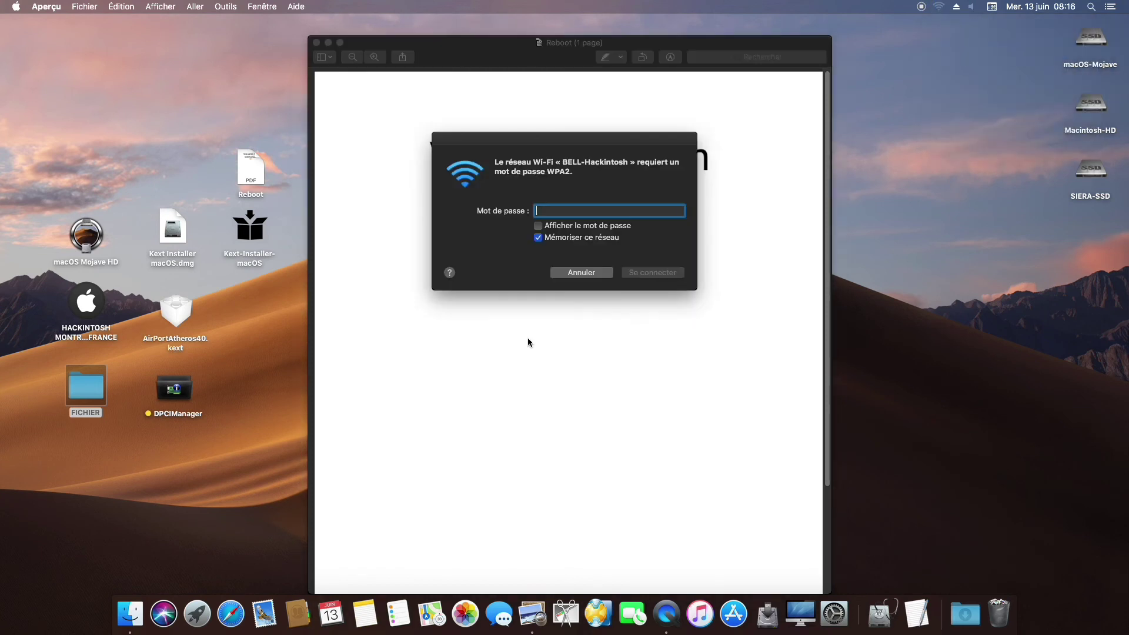
text(aaaaaaaa)
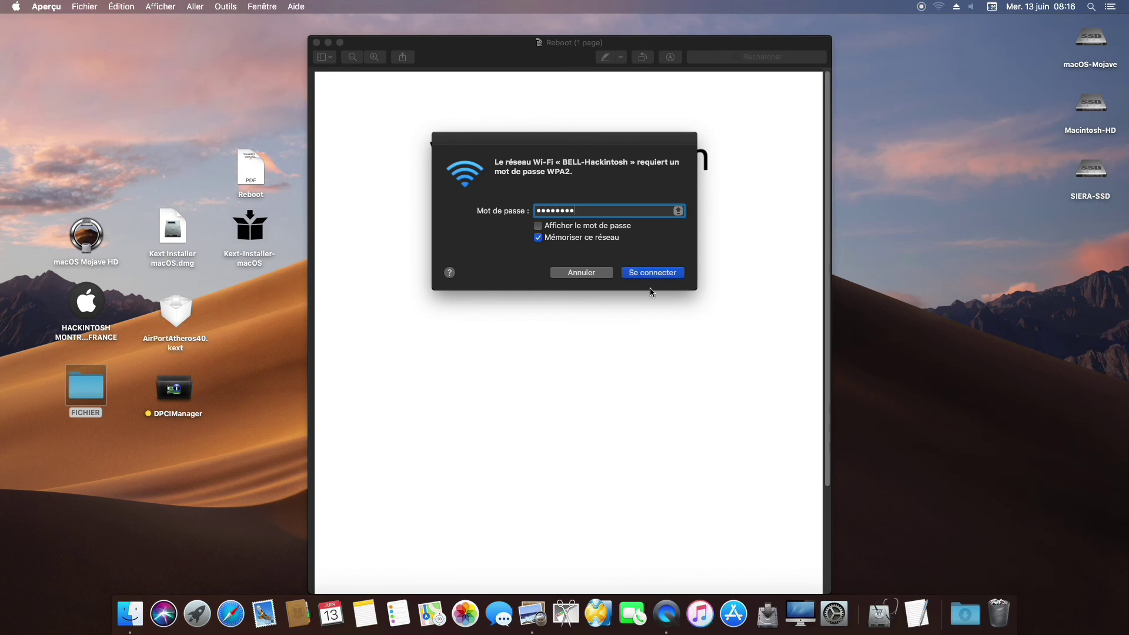
click(670, 276)
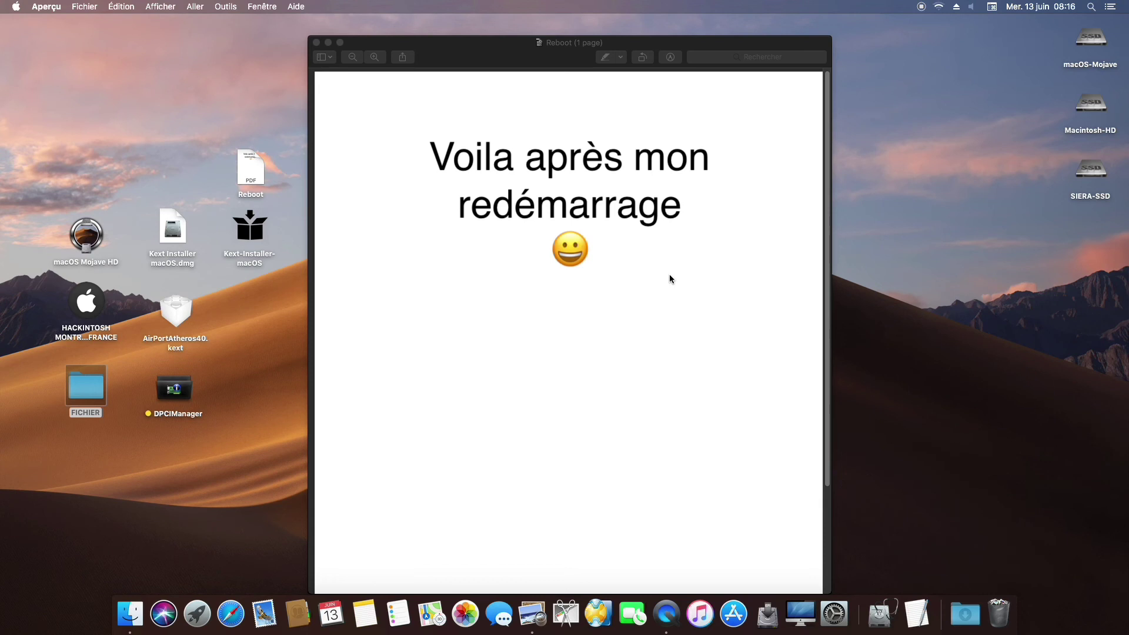
Step: Check the list of available Wi-Fi networks for the connection to BELL-Hackintosh
click(940, 7)
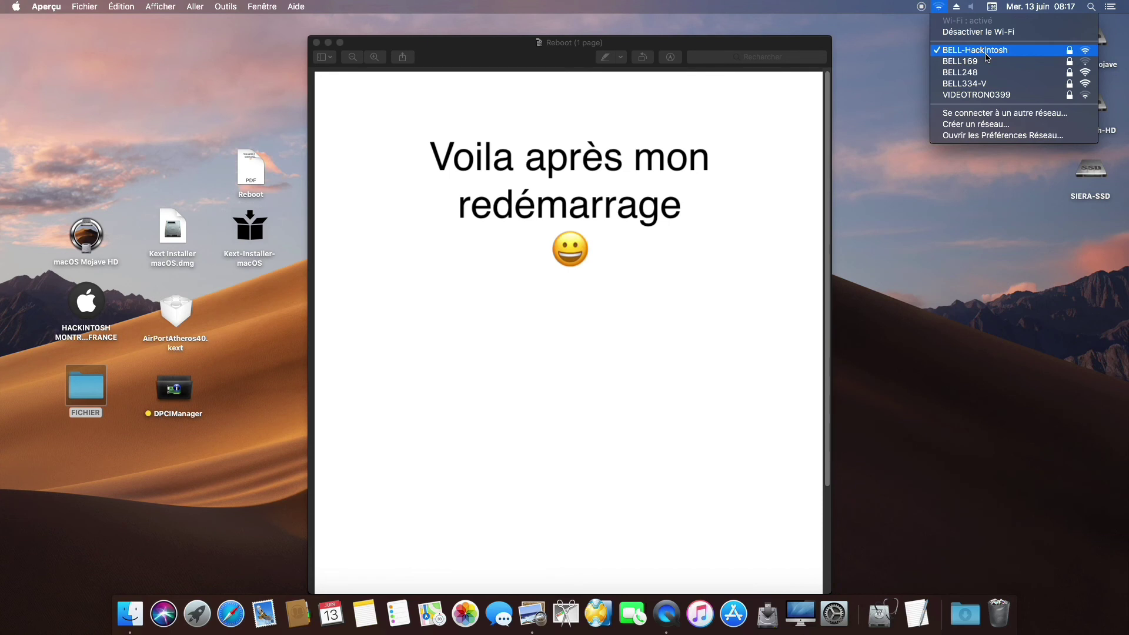
click(892, 151)
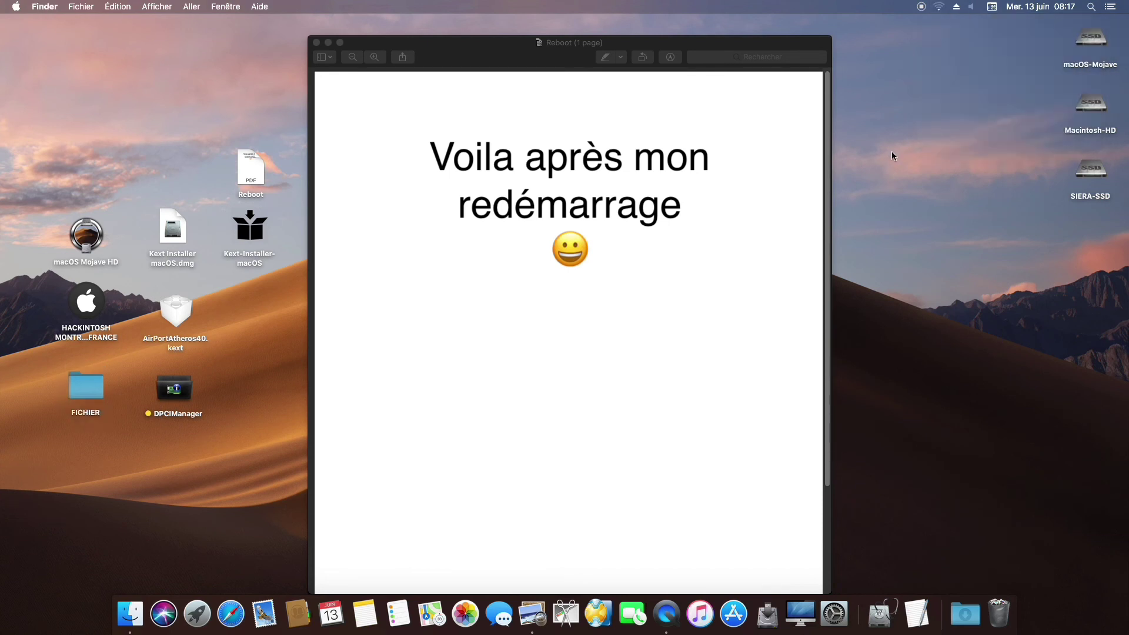
click(941, 8)
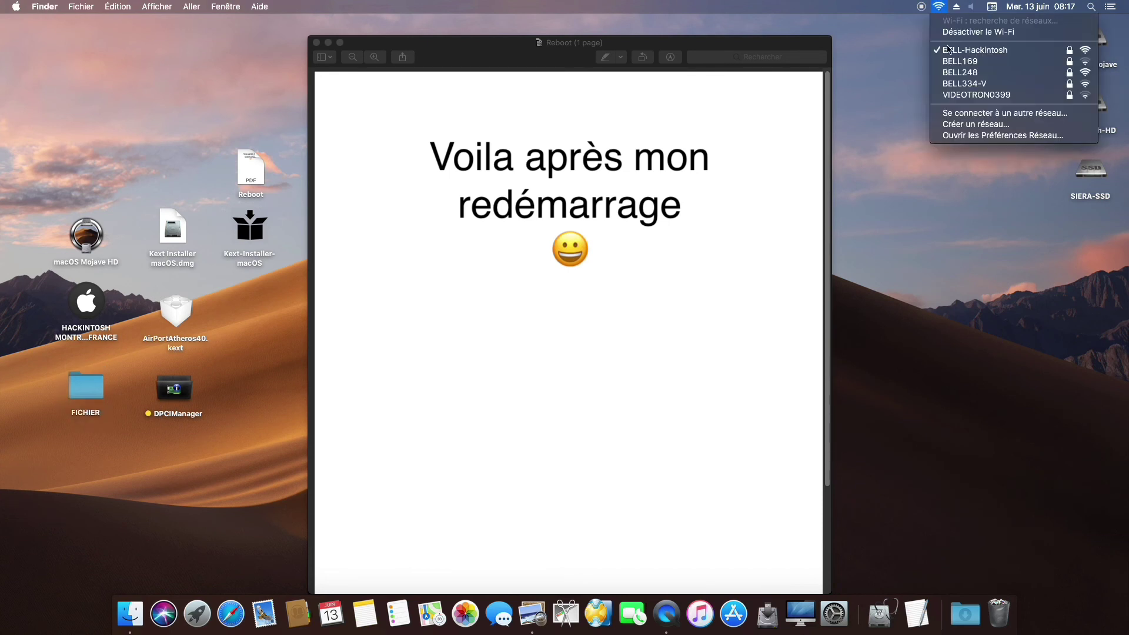
click(910, 74)
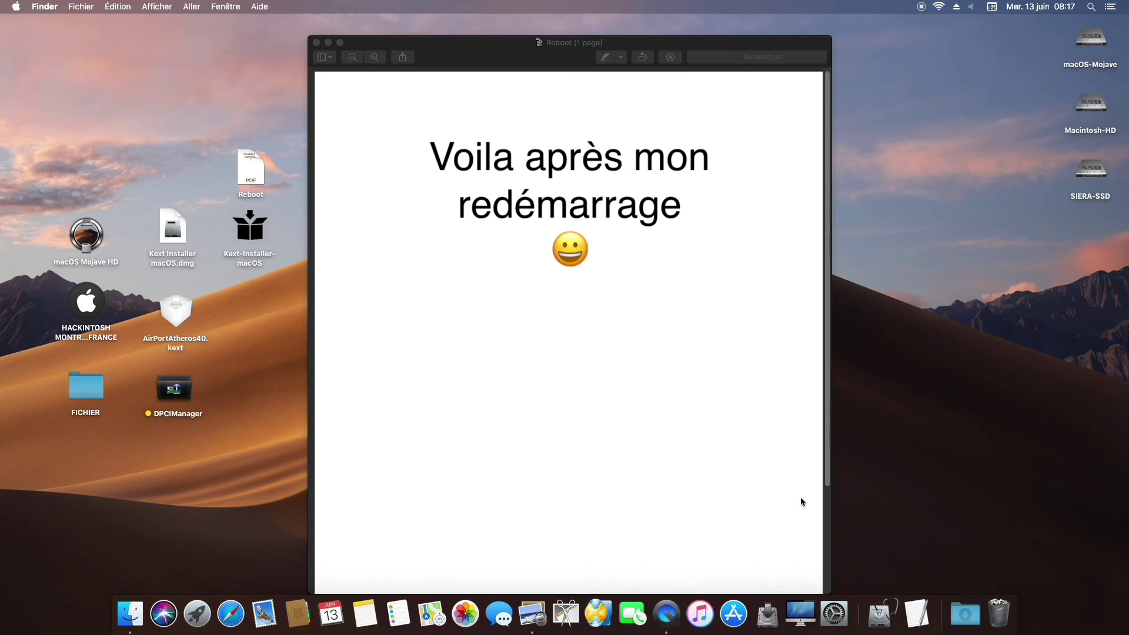
Step: Review the Wi-Fi service's status in the network settings of System Preferences, then close the preferences and the Reboot document
click(838, 600)
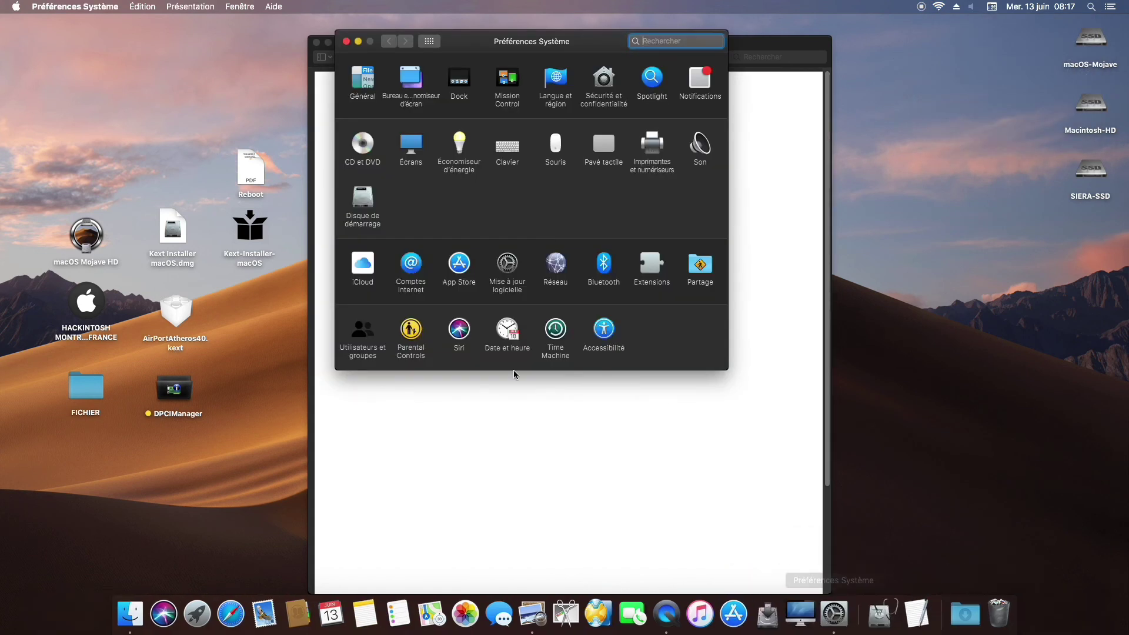
click(563, 269)
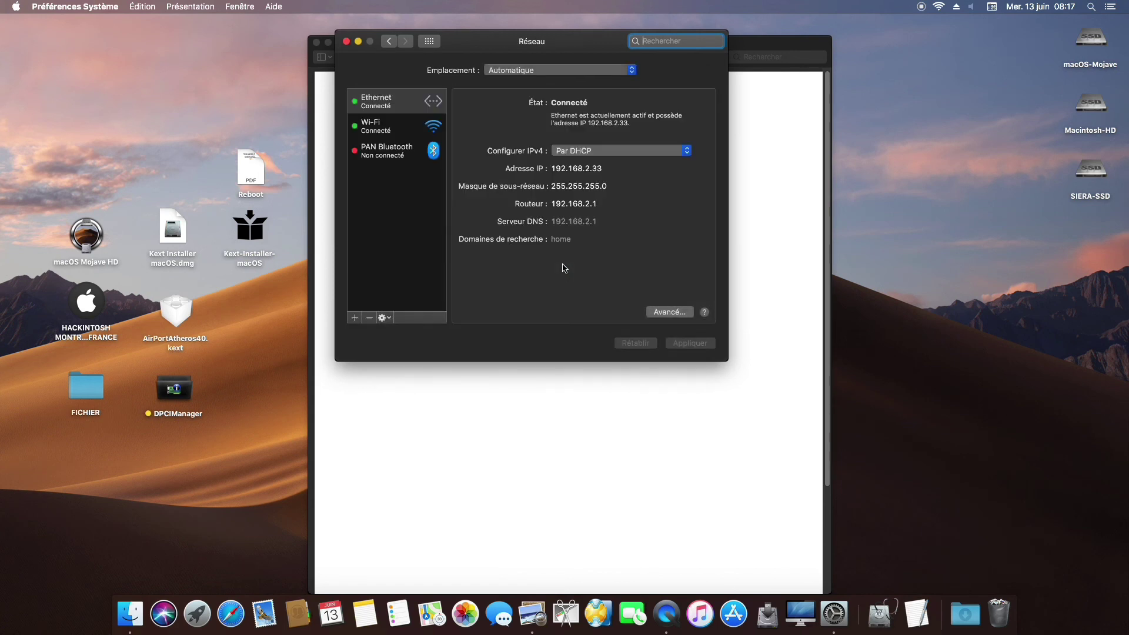
click(374, 130)
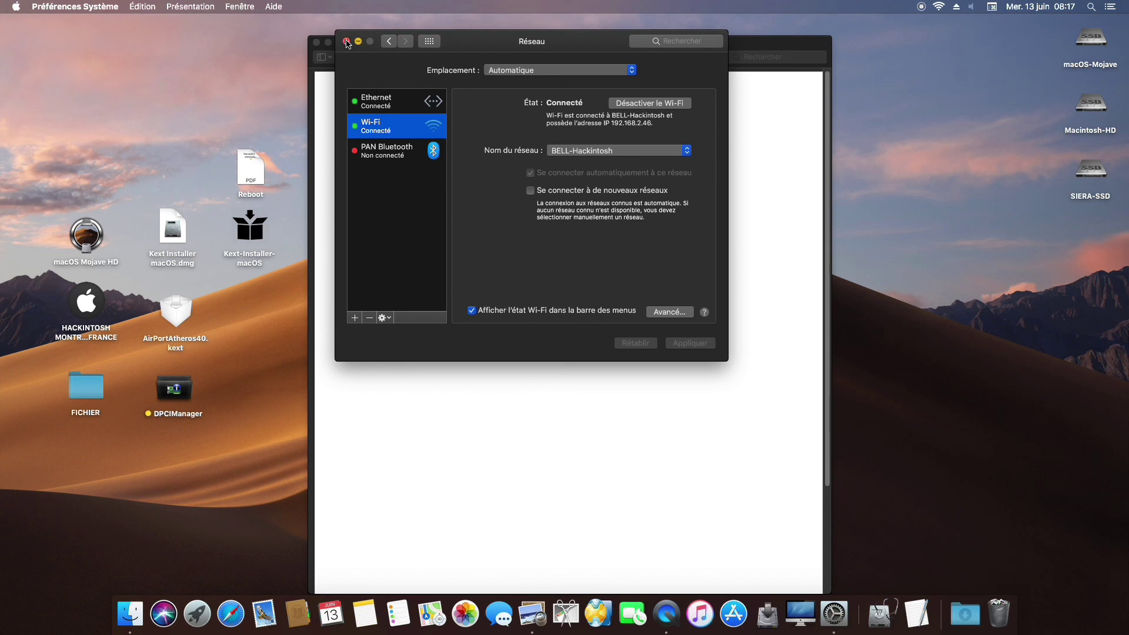
click(346, 42)
click(354, 118)
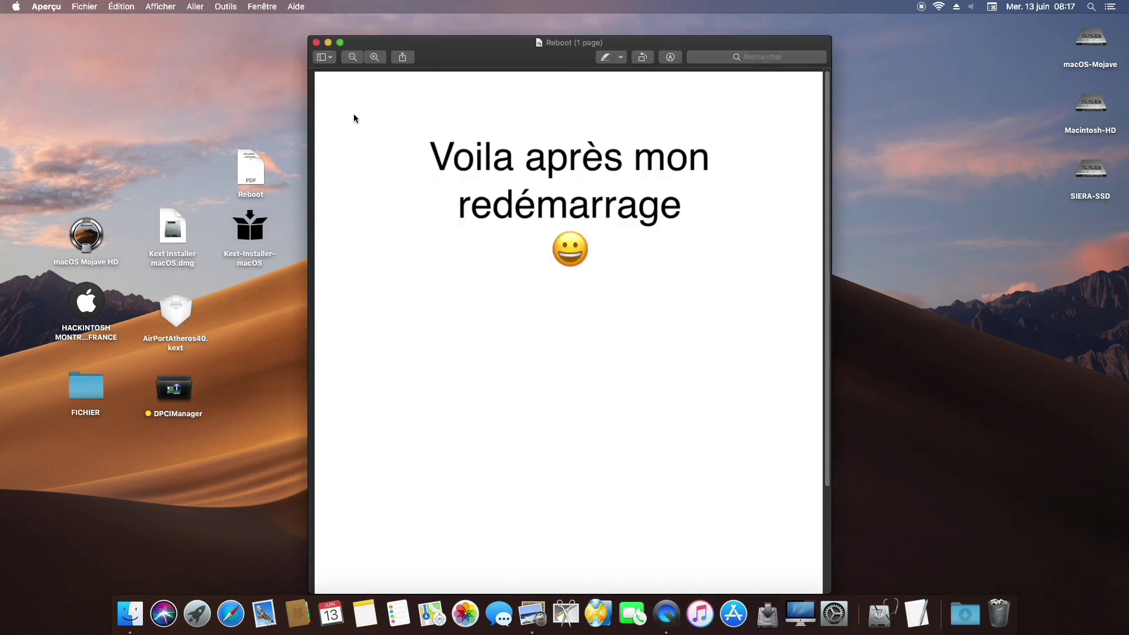
click(316, 42)
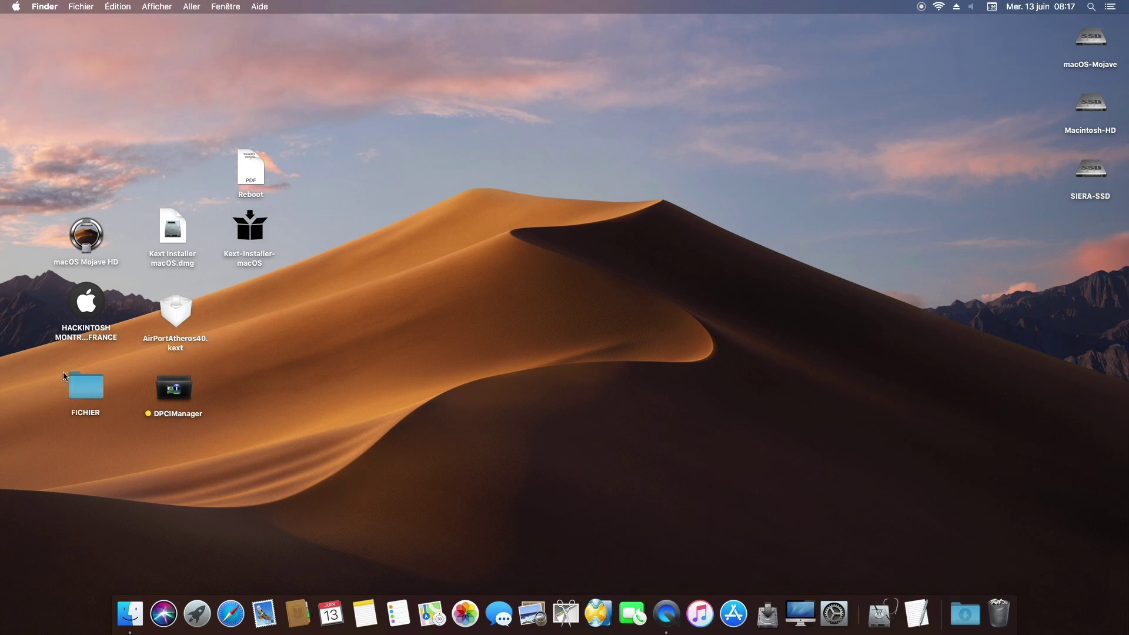
Step: Open the Hackintosh Montréal France forum from its desktop shortcut in Safari and enter the Tutoriaux fix bug dans OS X section
double_click(88, 301)
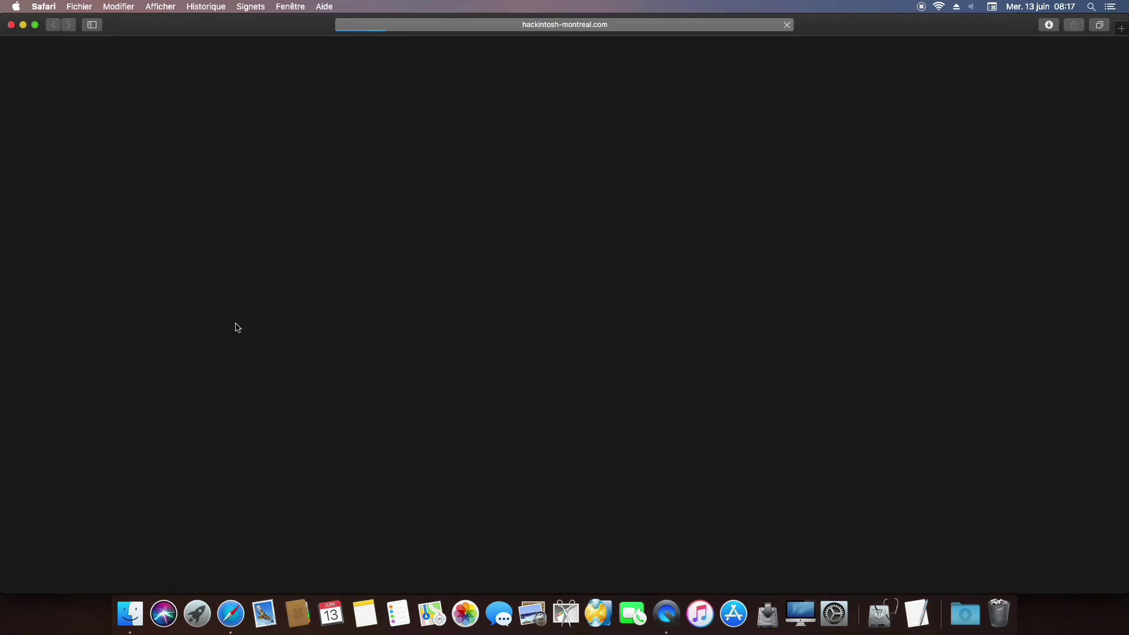
scroll(263, 338, down, 15)
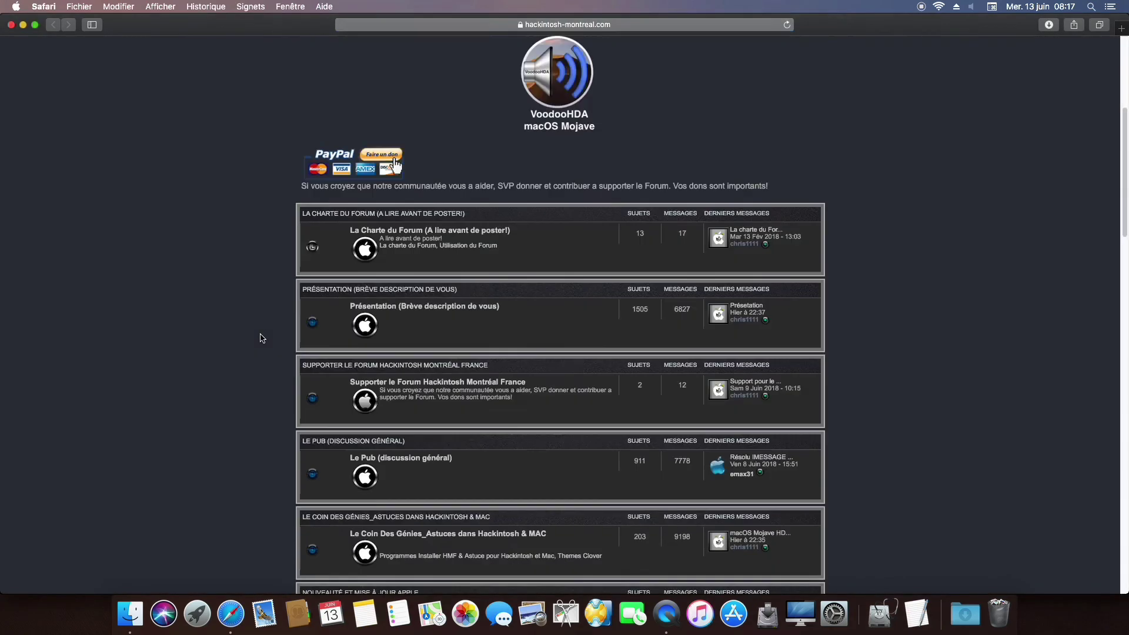
scroll(262, 339, down, 4)
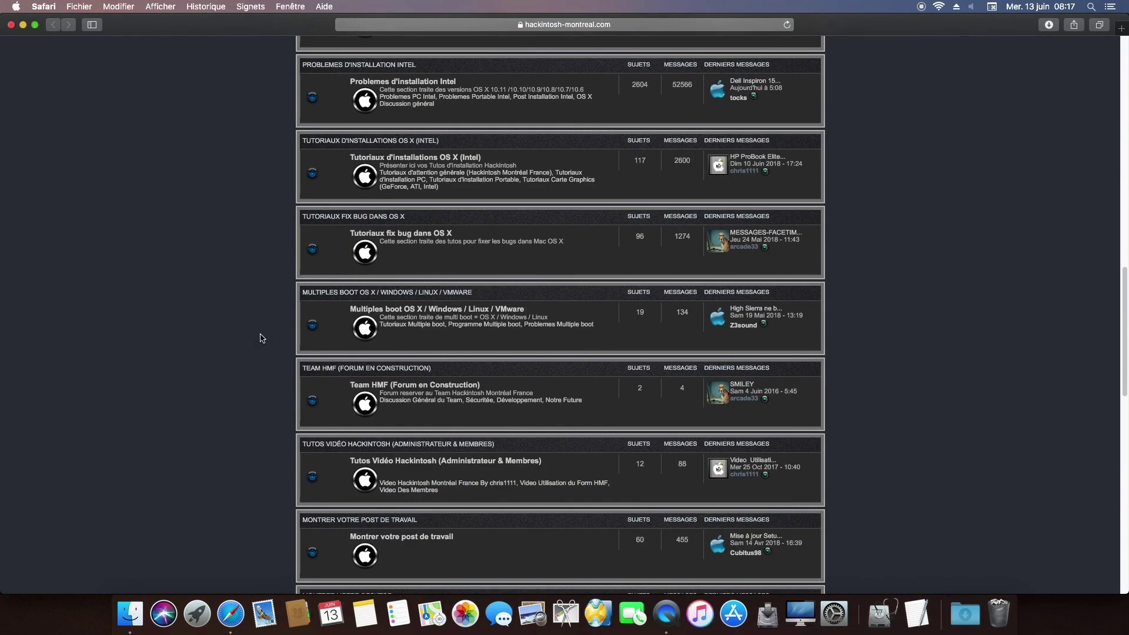
scroll(262, 339, up, 1)
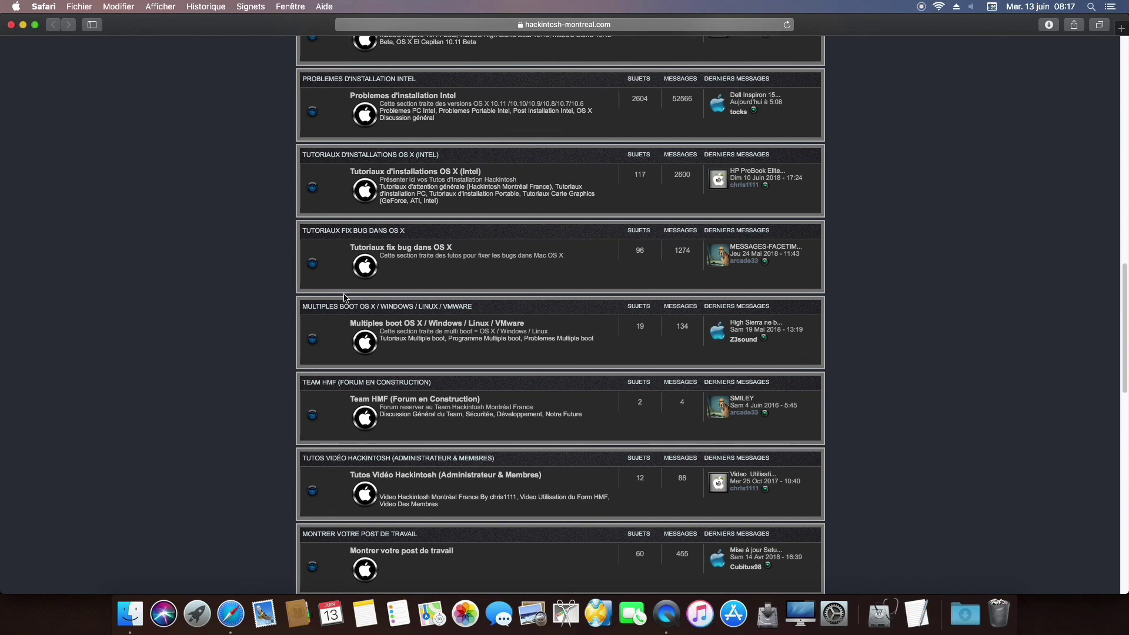
click(401, 248)
Step: Look through the section's topics for Atheros wireless fixes and open the Atheros WIFI AR5B195 topic
scroll(196, 336, down, 8)
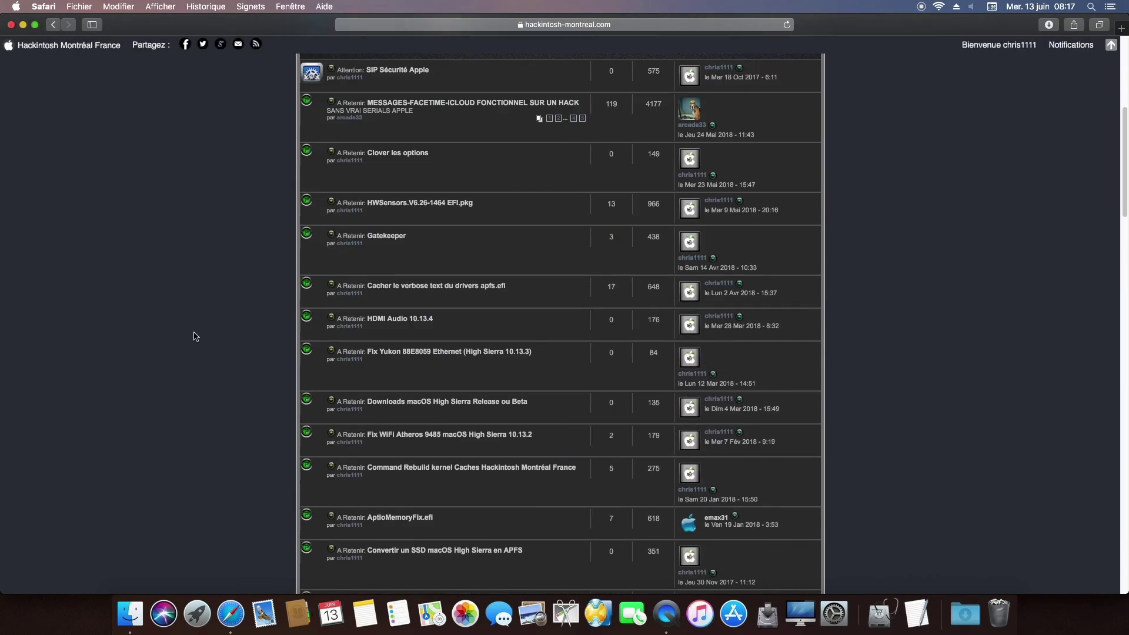
scroll(196, 336, down, 2)
scroll(196, 336, down, 2)
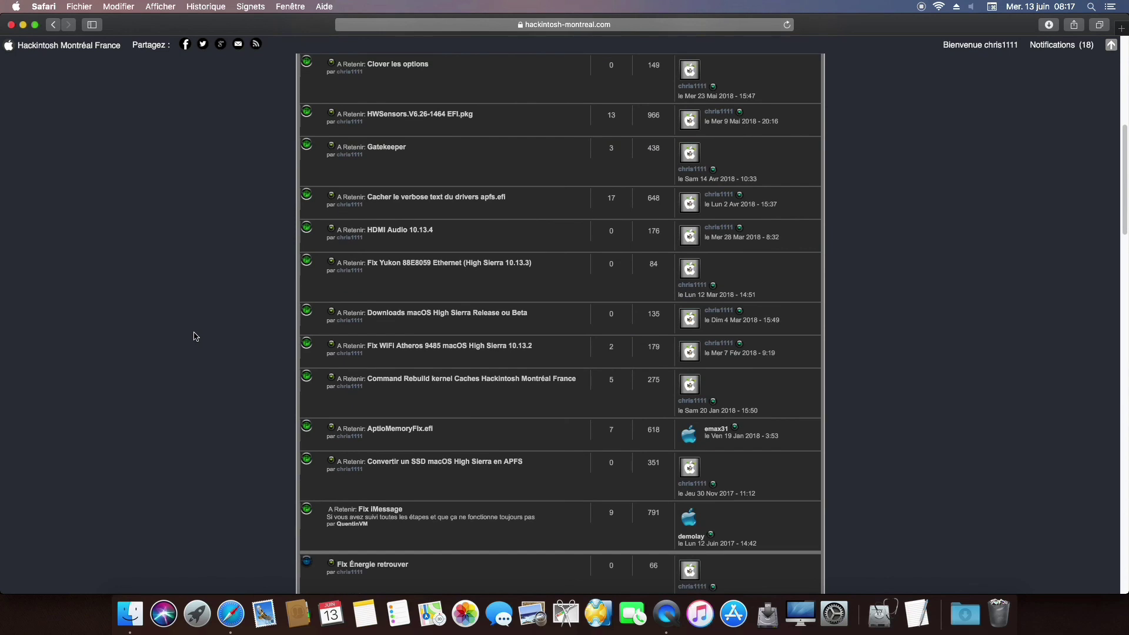
scroll(196, 336, down, 3)
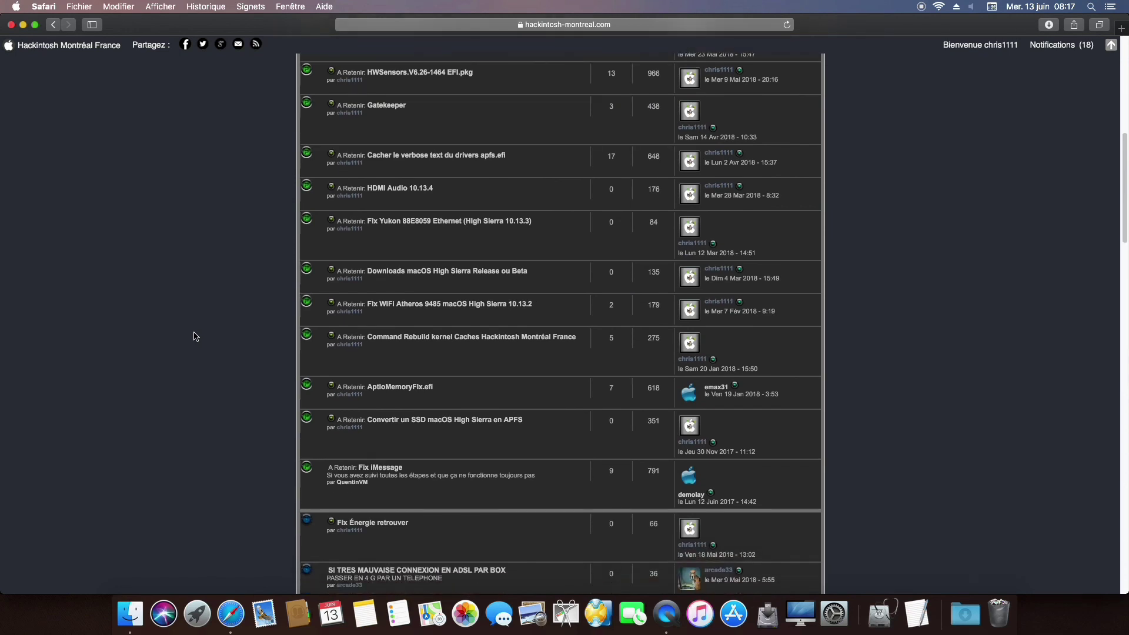
scroll(196, 337, down, 5)
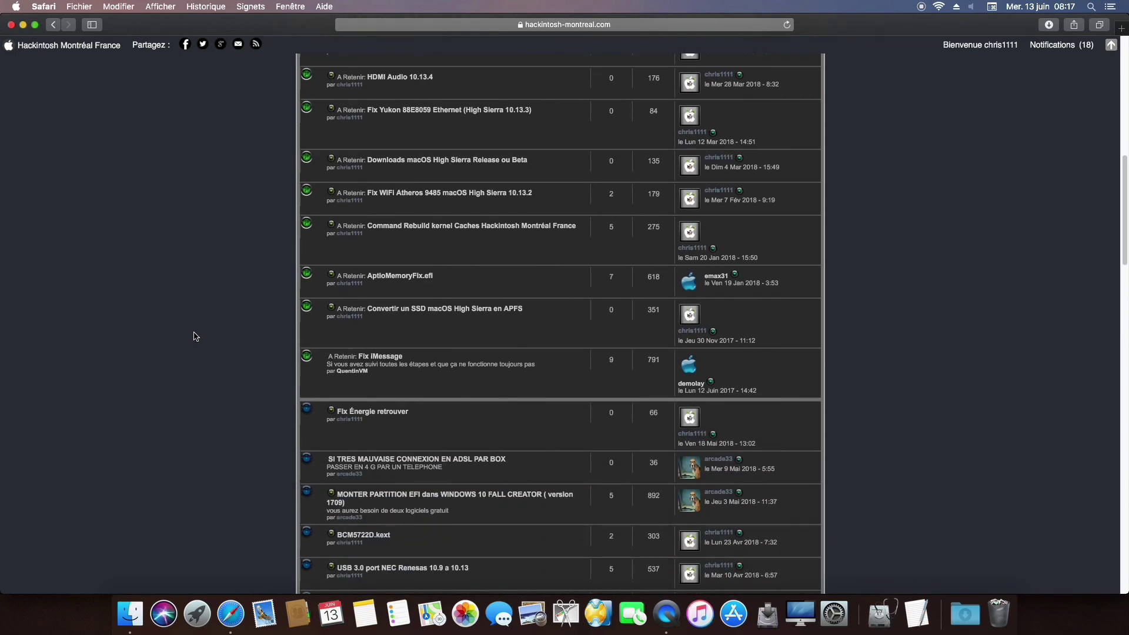
scroll(196, 337, down, 6)
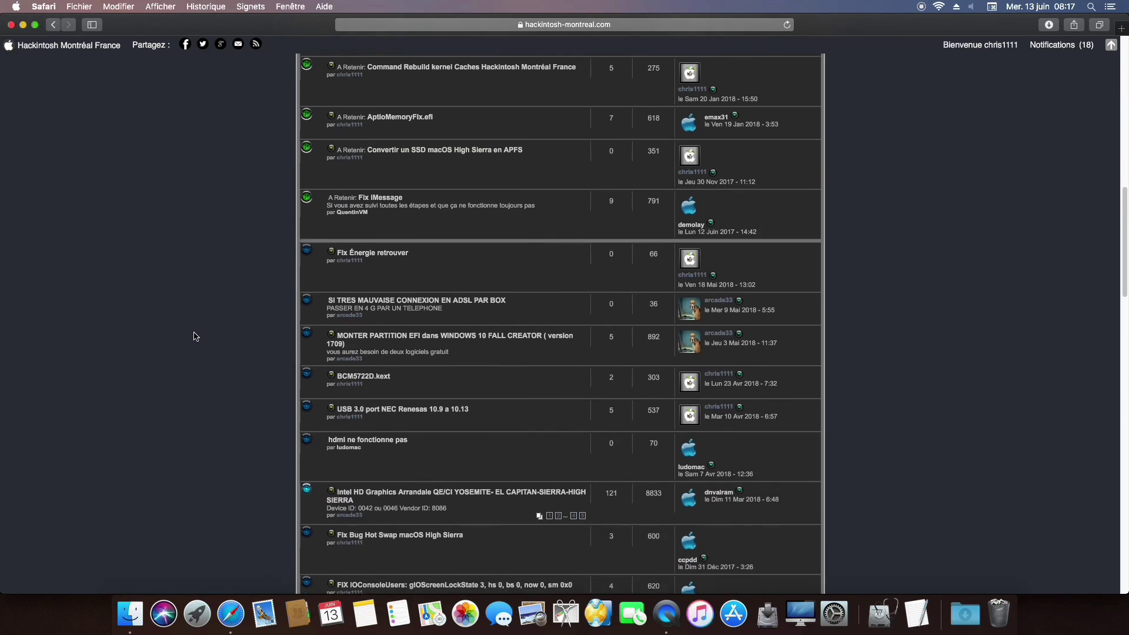
scroll(196, 337, down, 2)
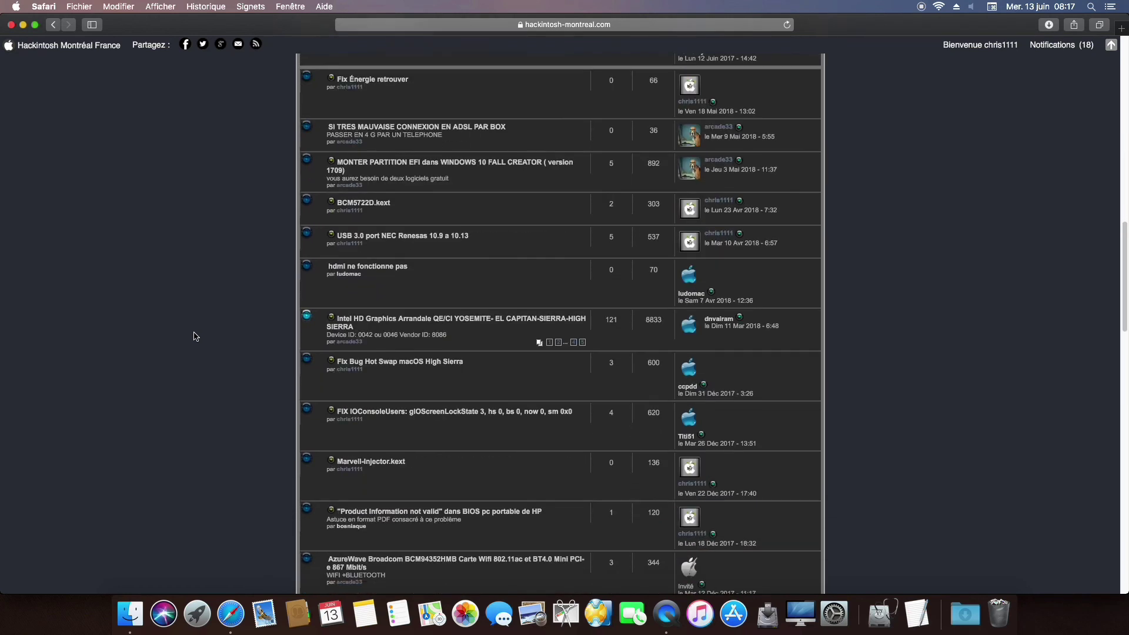
scroll(196, 337, down, 4)
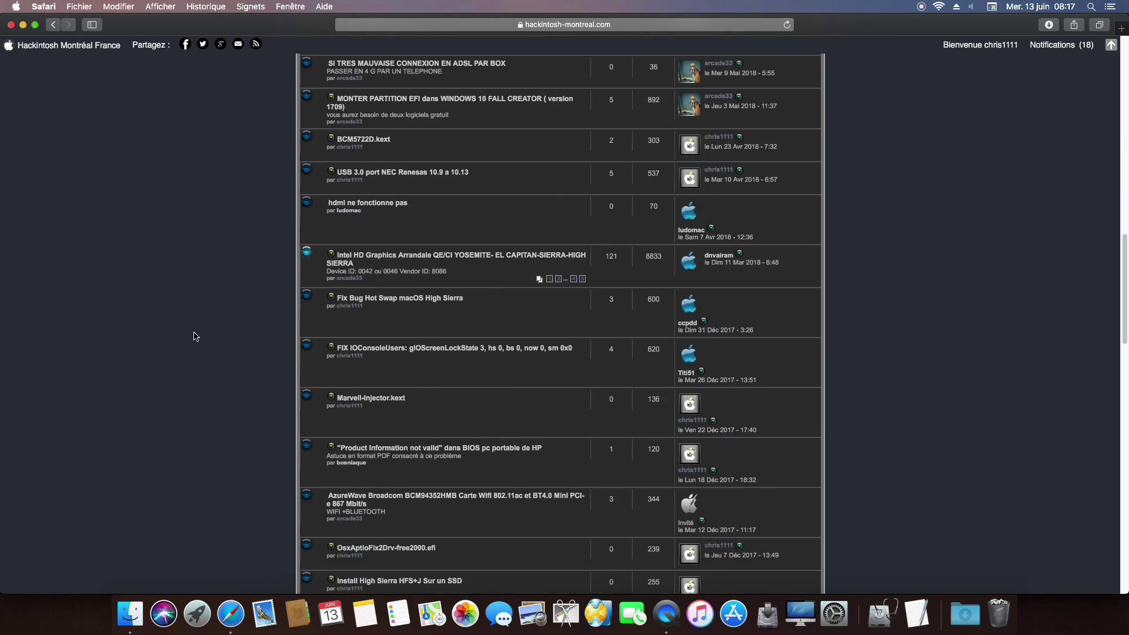
scroll(196, 337, down, 2)
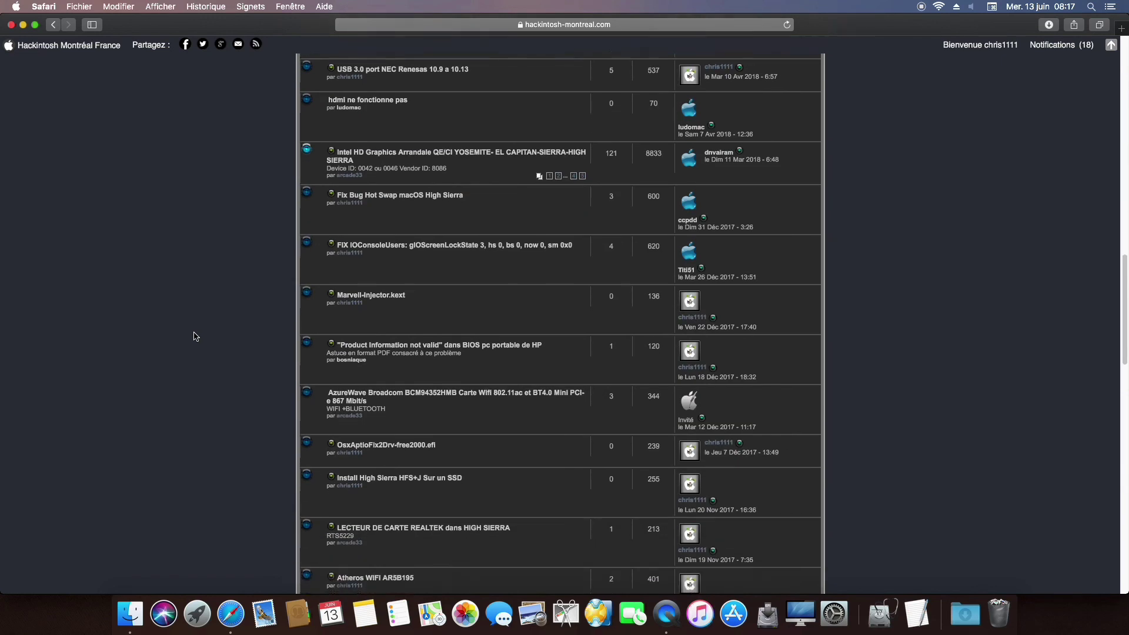
scroll(196, 336, down, 2)
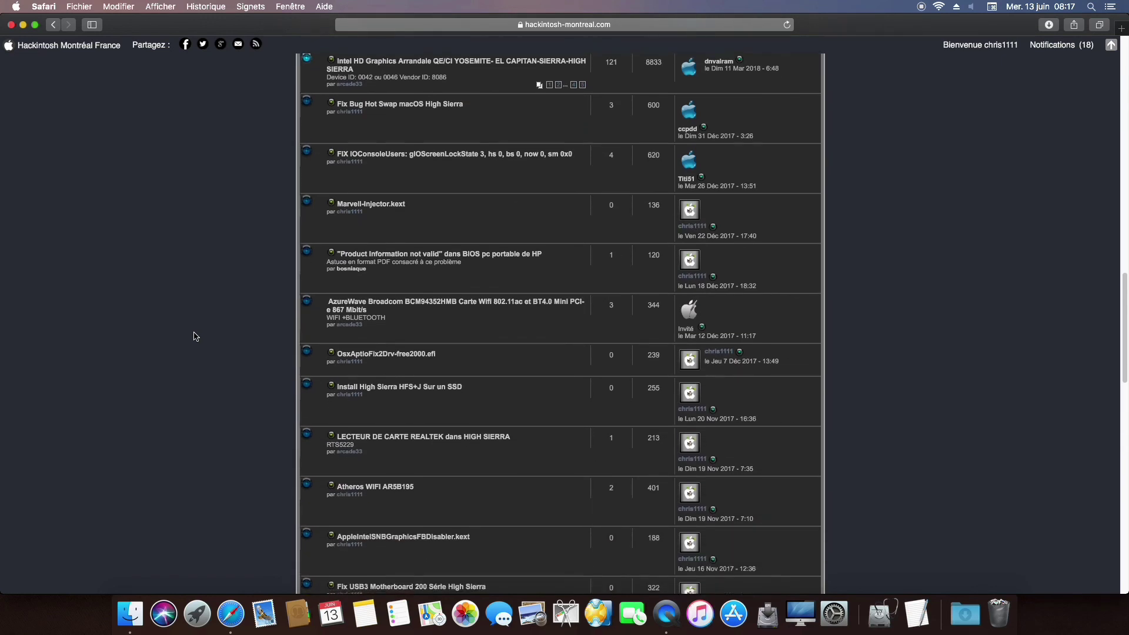
click(388, 478)
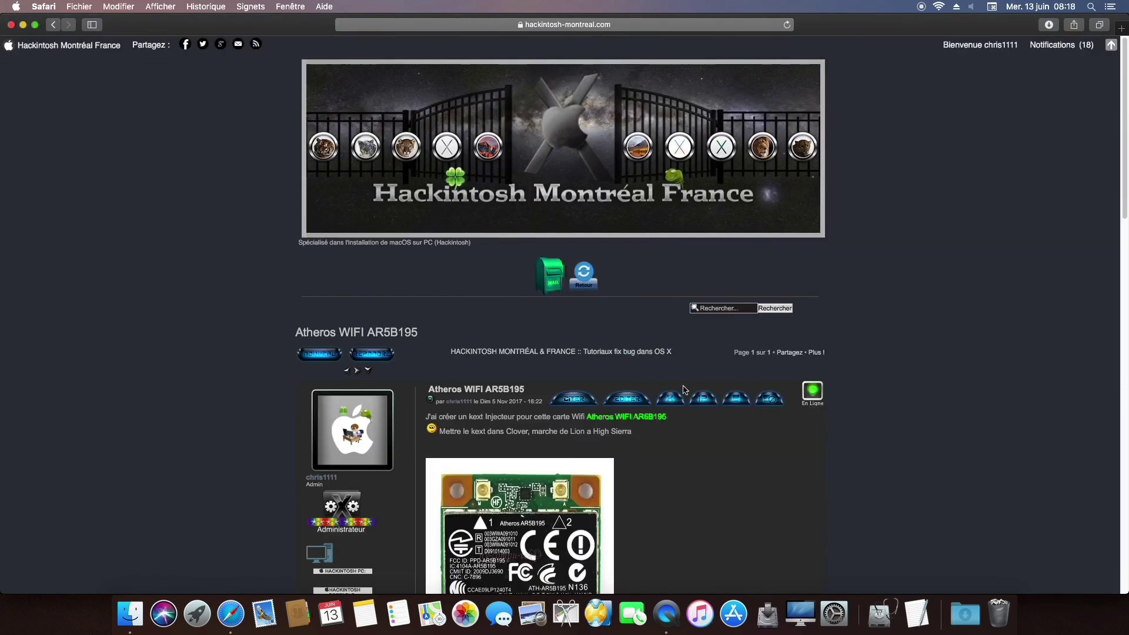
Step: Review the AR5B195 post and its AtherosWifi.kext.zip attachment, then close the browser window and return to the desktop
scroll(683, 390, down, 5)
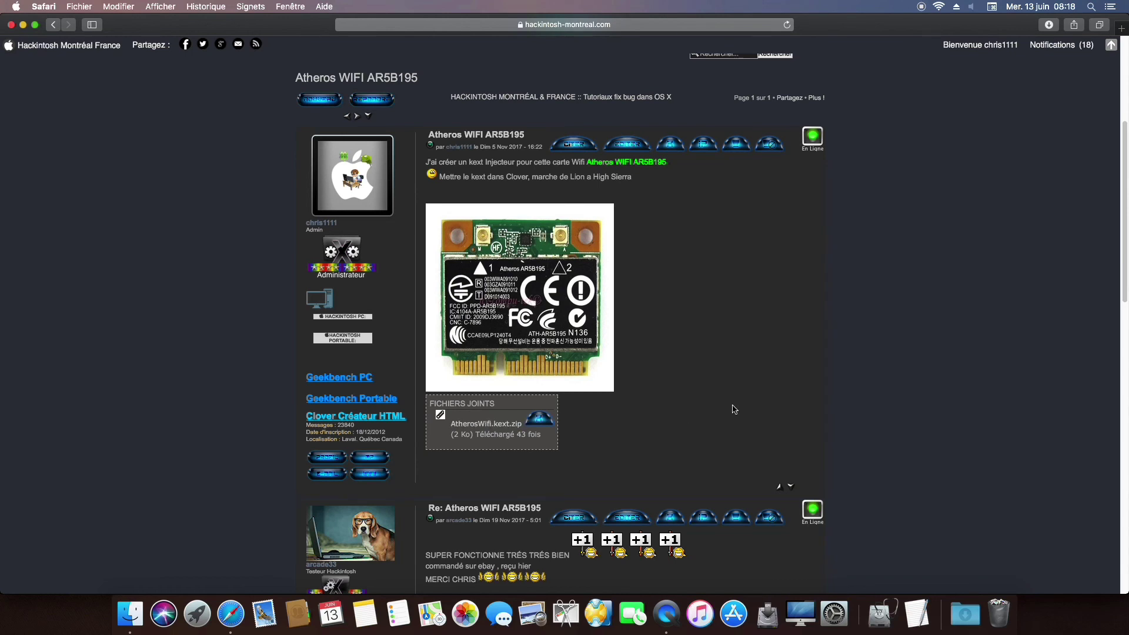
scroll(732, 406, up, 5)
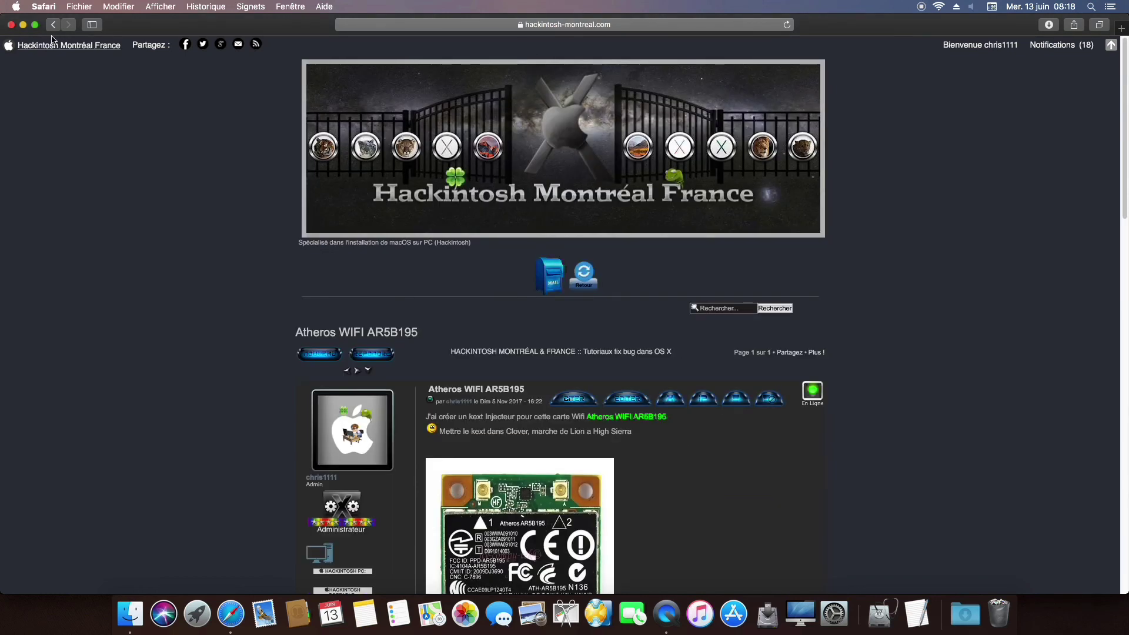
click(11, 25)
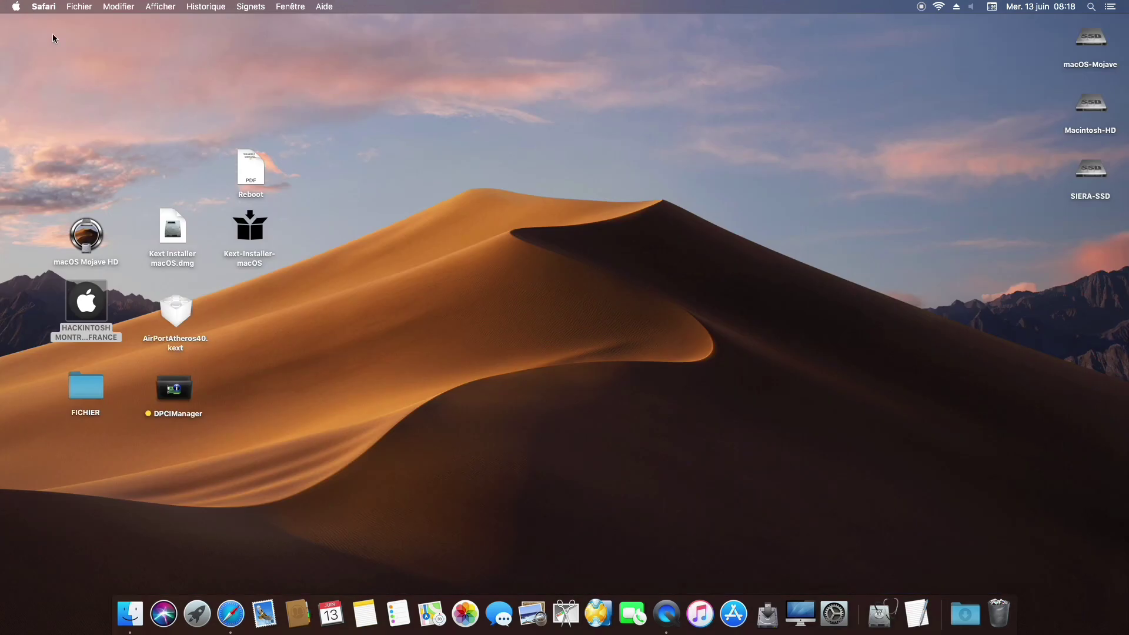
click(464, 129)
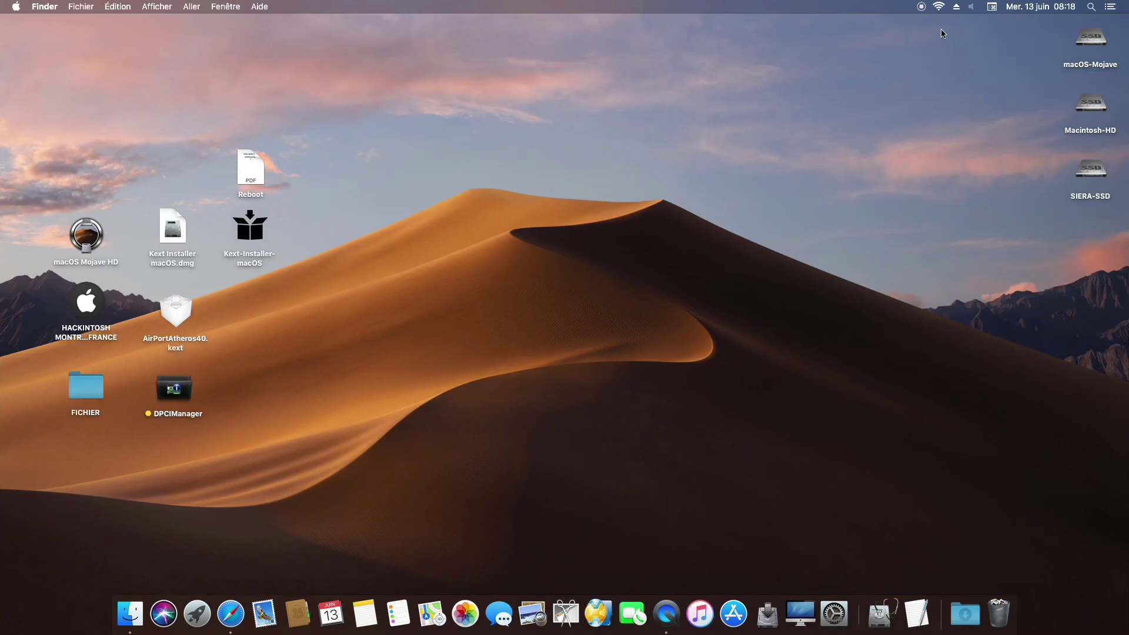